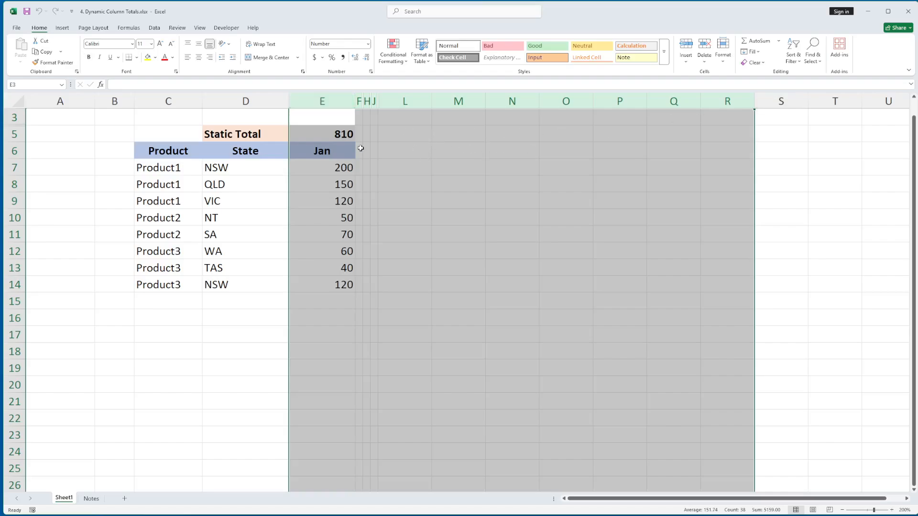
Try extending the Static Total sum range in E5 to E7:E25
left_click(395, 154)
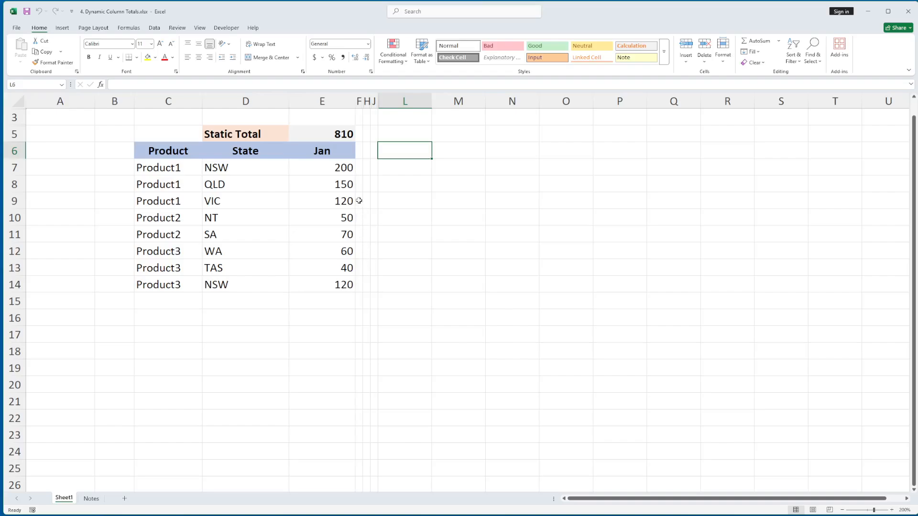
left_click(341, 171)
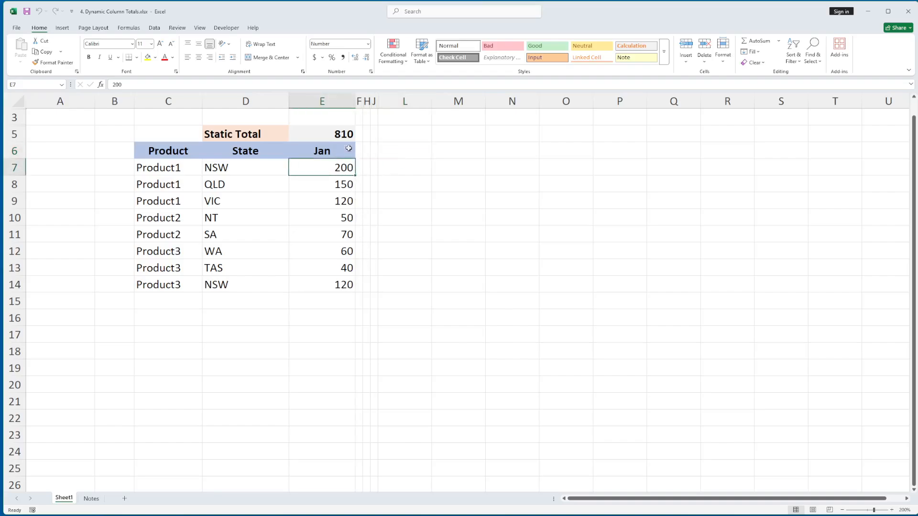
left_click(344, 134)
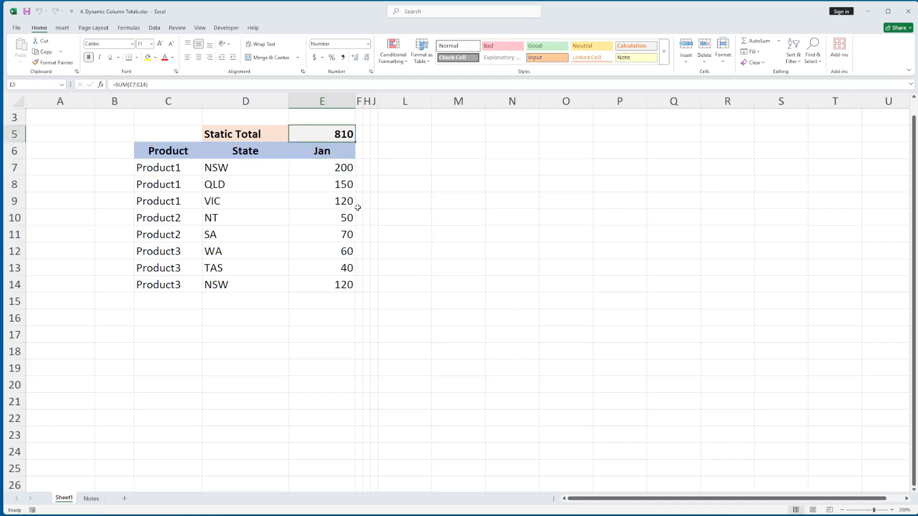
key("F2")
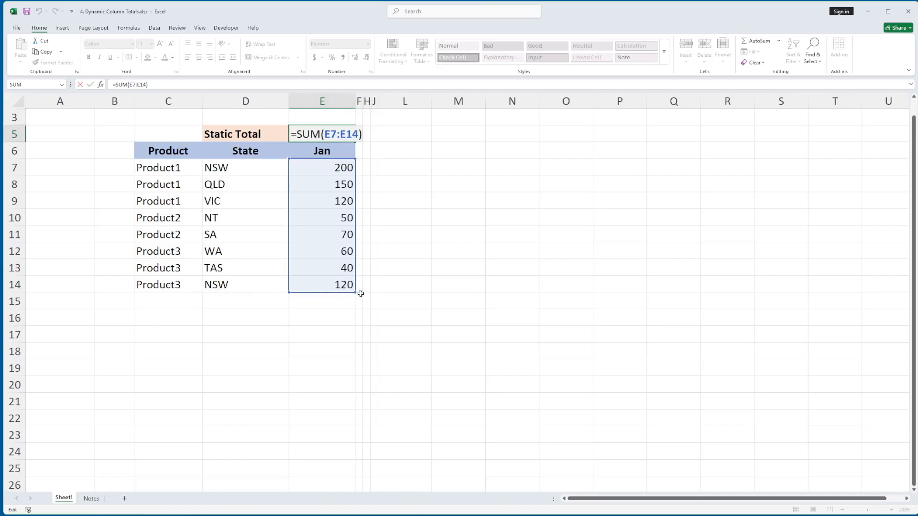
left_click_drag(355, 296, 358, 473)
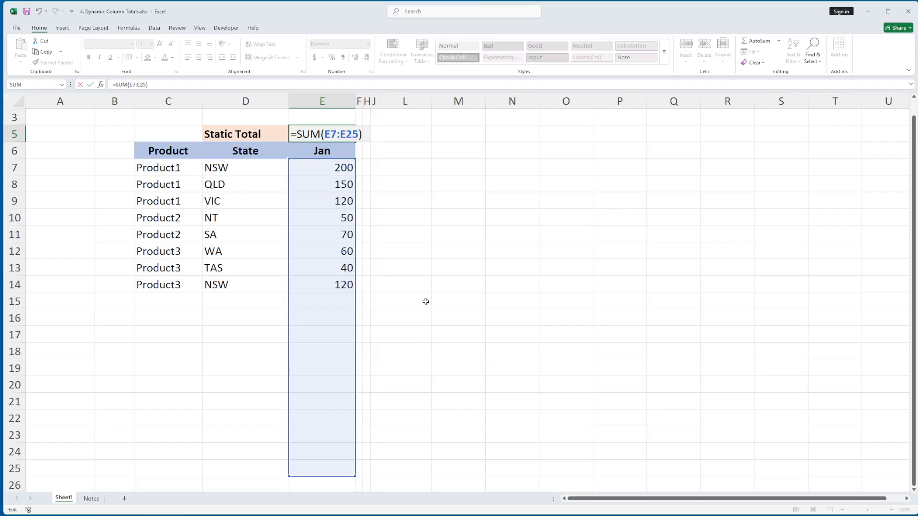
key("Escape")
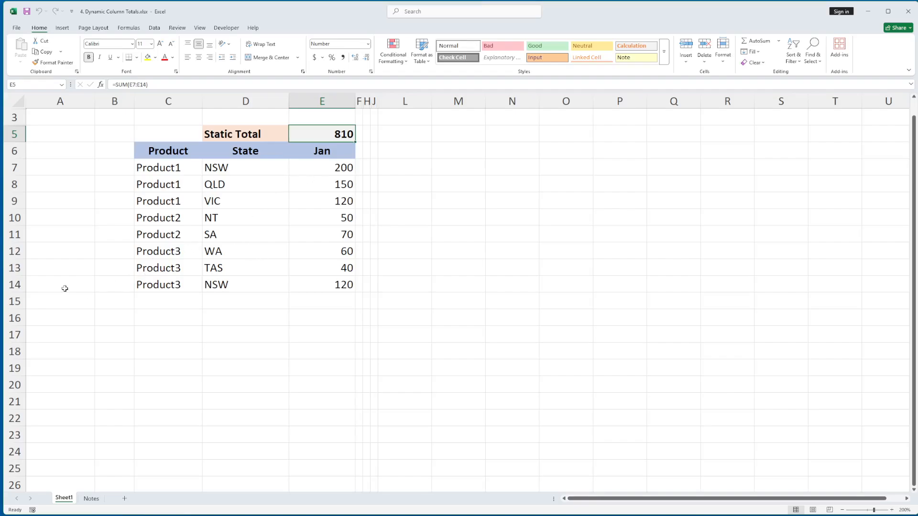
Unhide all hidden rows on Sheet1
left_click(14, 284)
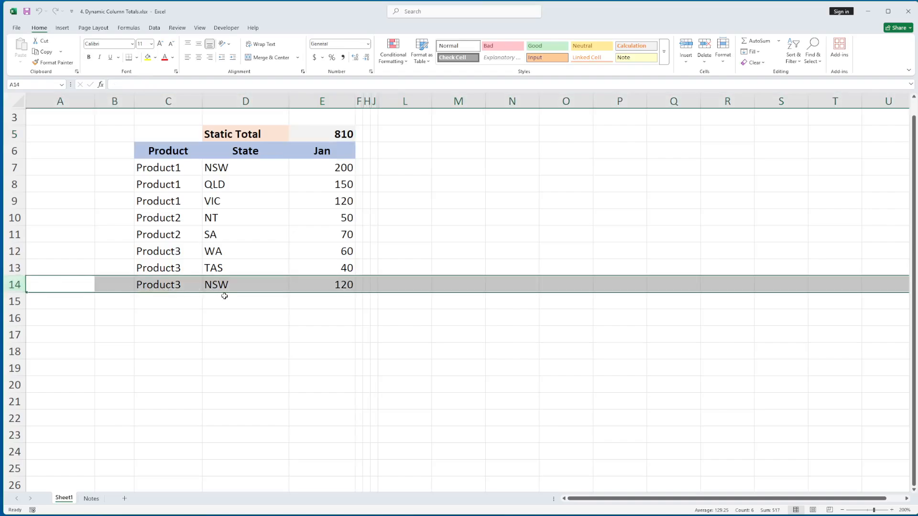
left_click(18, 99)
right_click(20, 112)
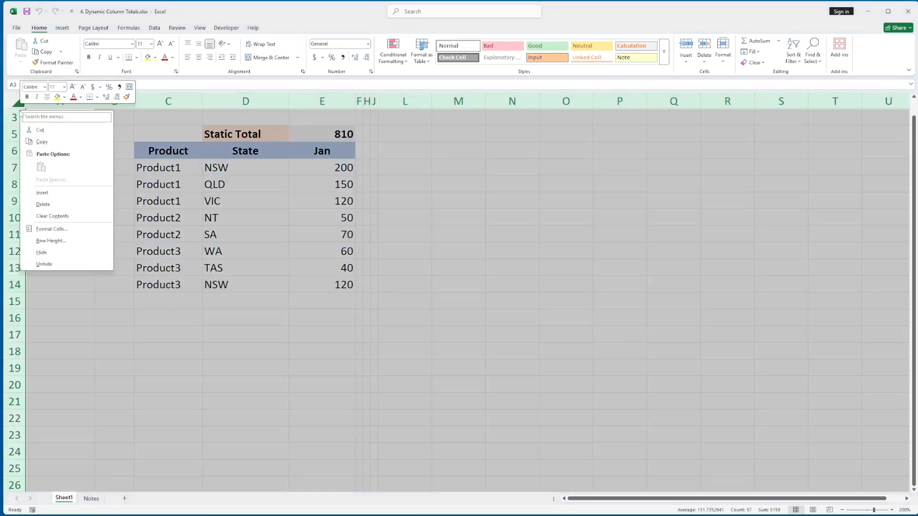
left_click(28, 264)
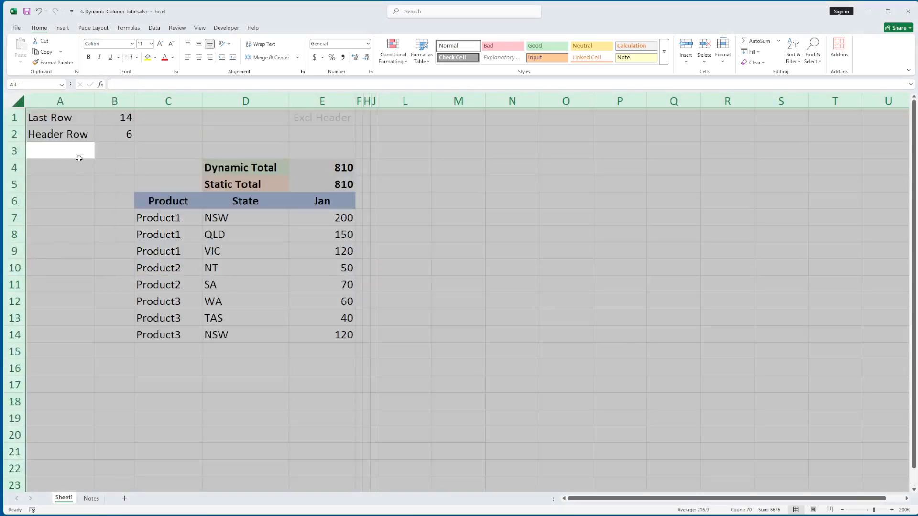
Examine the lookup value, lookup vector and result vector of the Last Row LOOKUP formula in B1
left_click(104, 120)
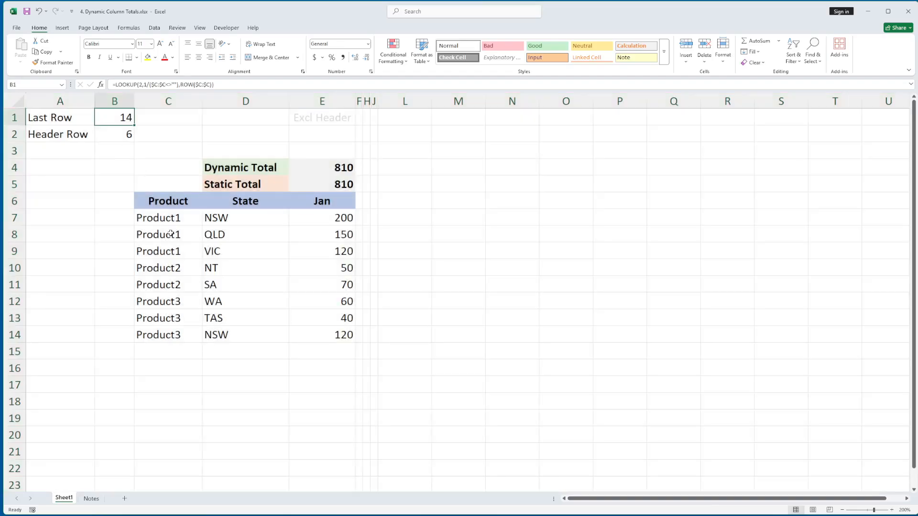
key("F2")
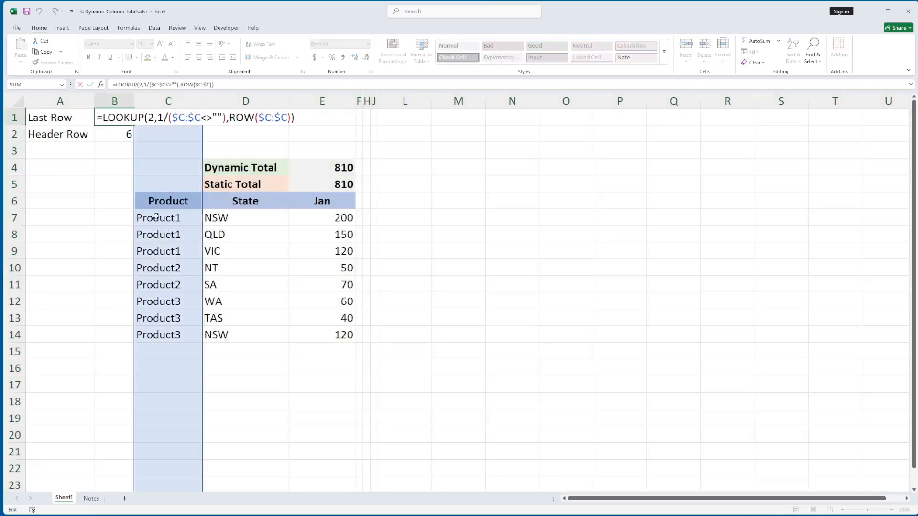
double_click(151, 117)
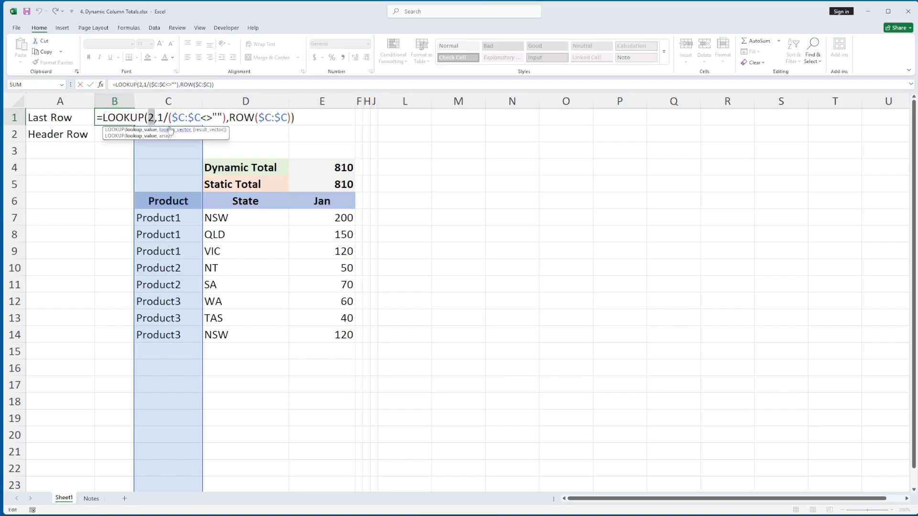
left_click_drag(158, 118, 225, 118)
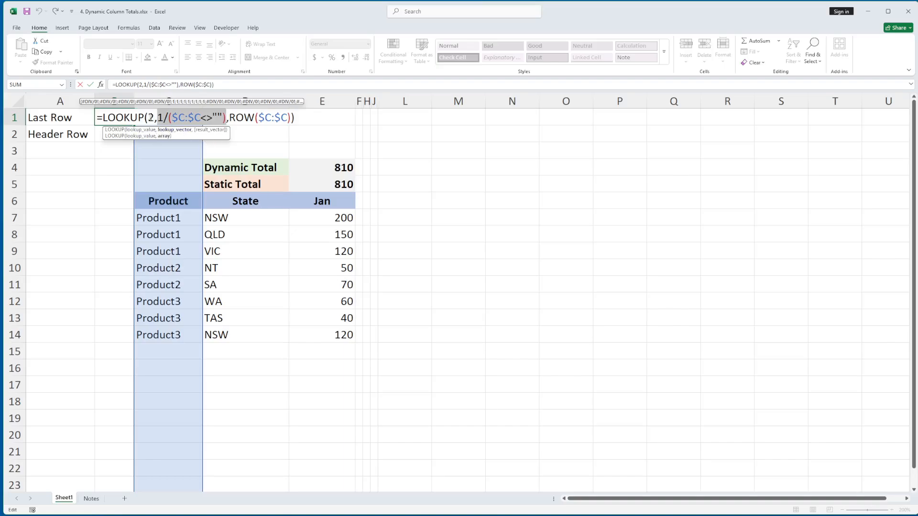
left_click(162, 117)
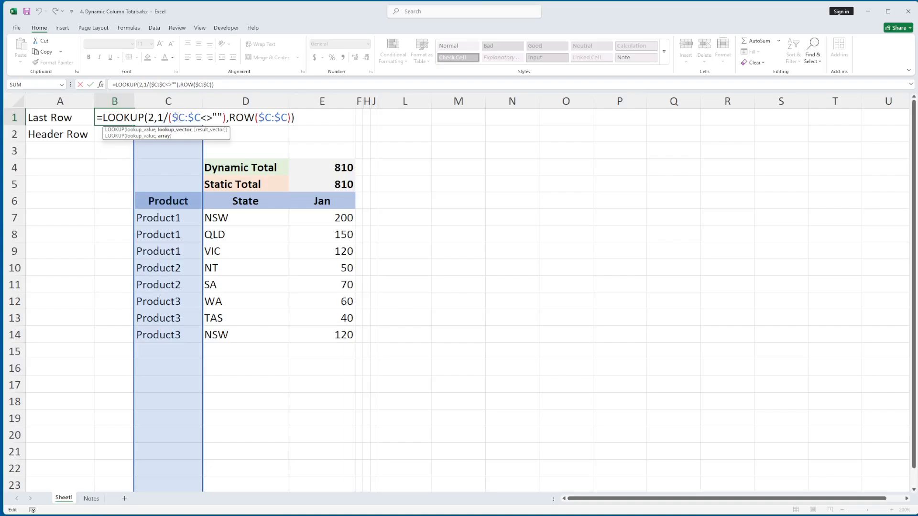
left_click_drag(172, 117, 223, 117)
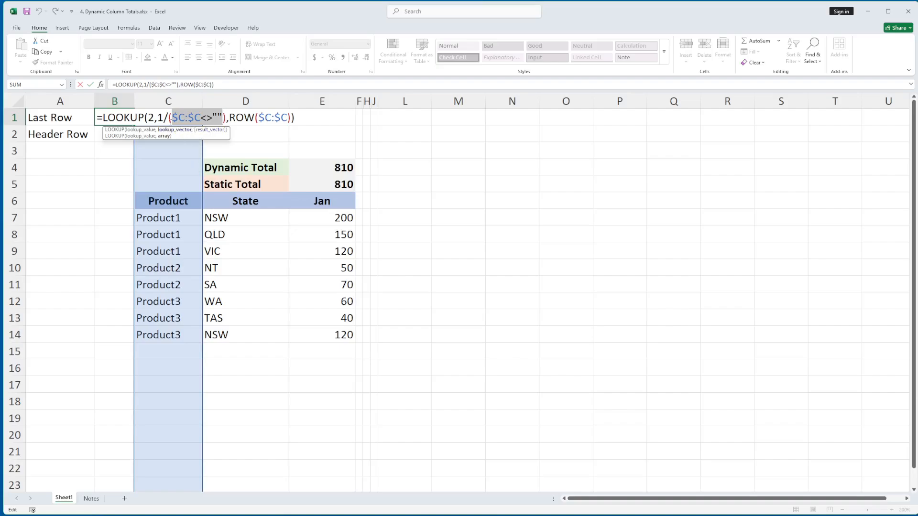
double_click(161, 117)
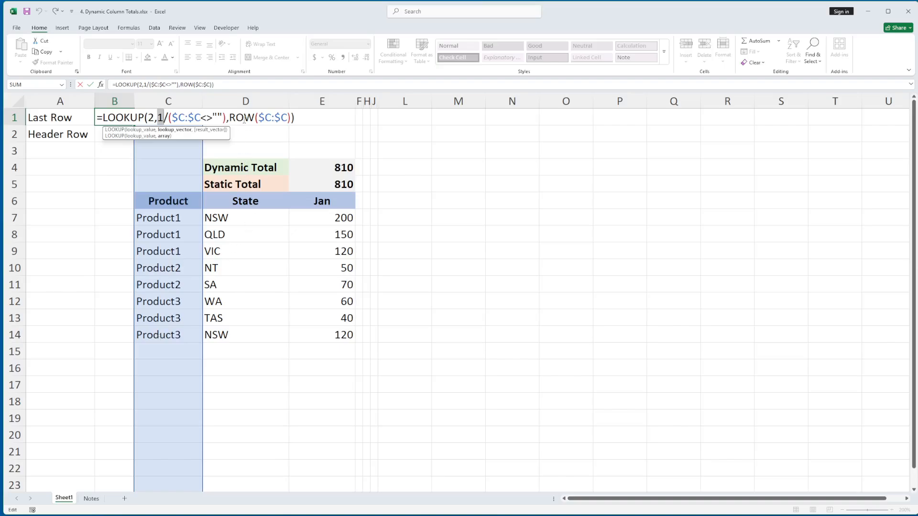
left_click_drag(229, 118, 291, 119)
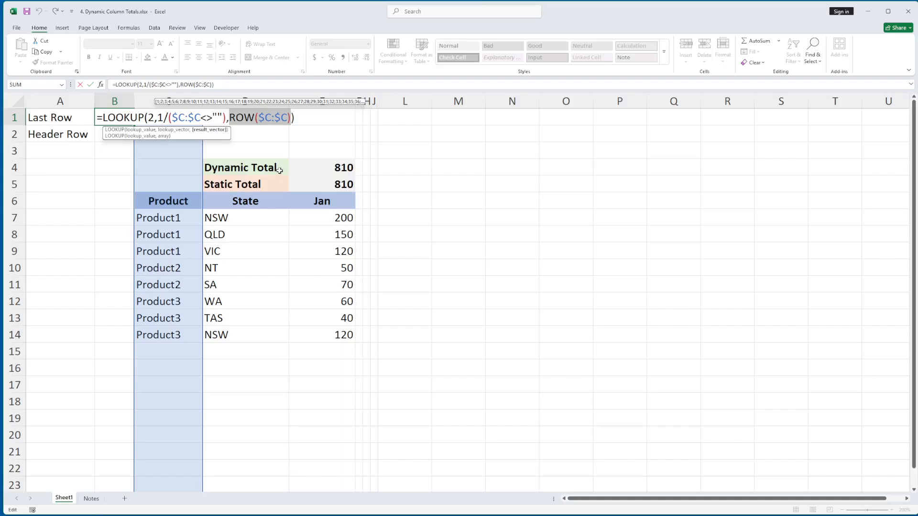
key("ctrl+Return")
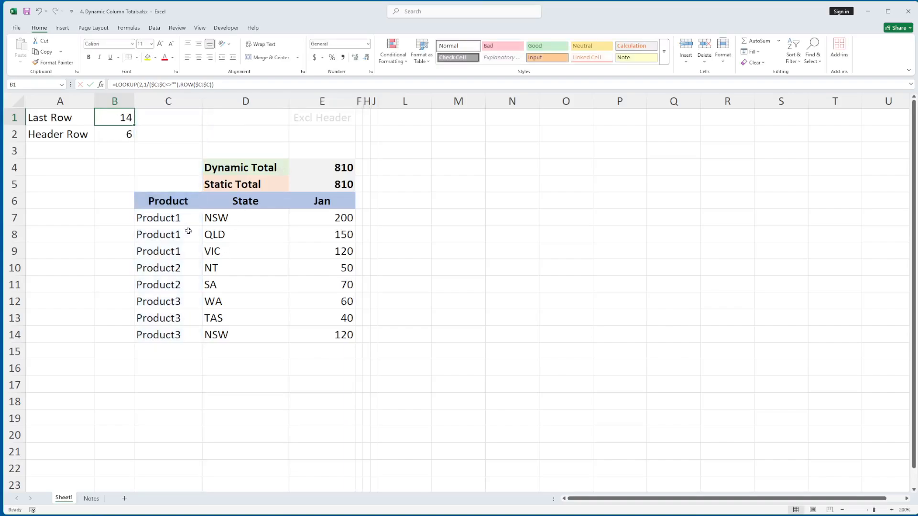
Copy the state and Jan value from D14:E14 into row 15, leaving the product cell empty
left_click(182, 101)
left_click(230, 101)
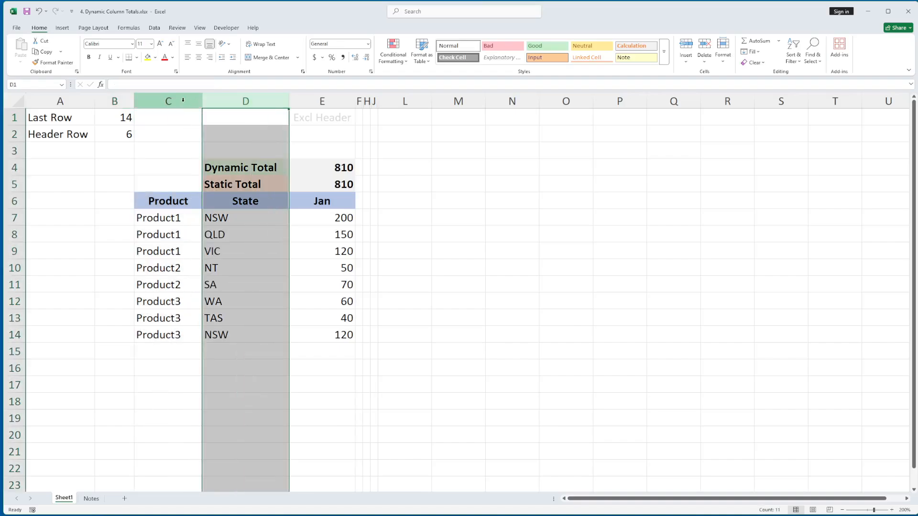
left_click(182, 101)
left_click(176, 334)
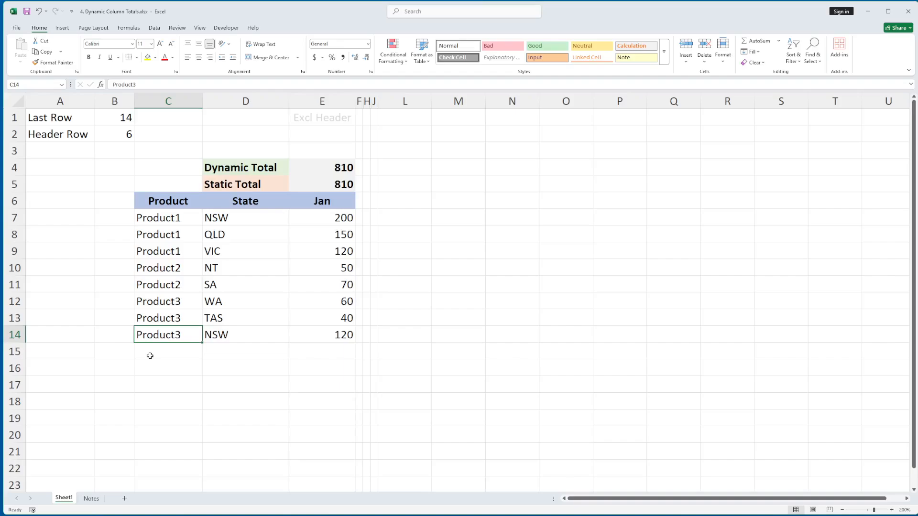
left_click_drag(230, 335, 325, 335)
key("ctrl+c")
key("Down")
key("ctrl+v")
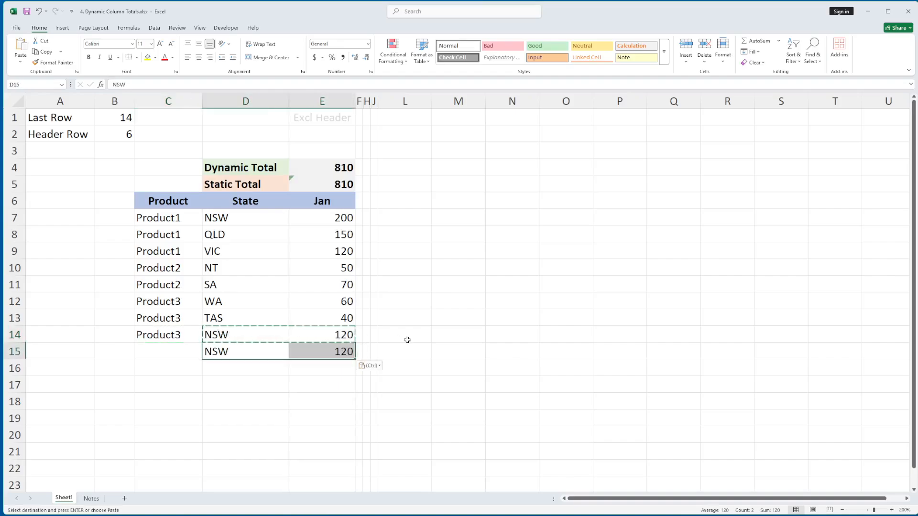
key("Escape")
key("Left")
key("Right")
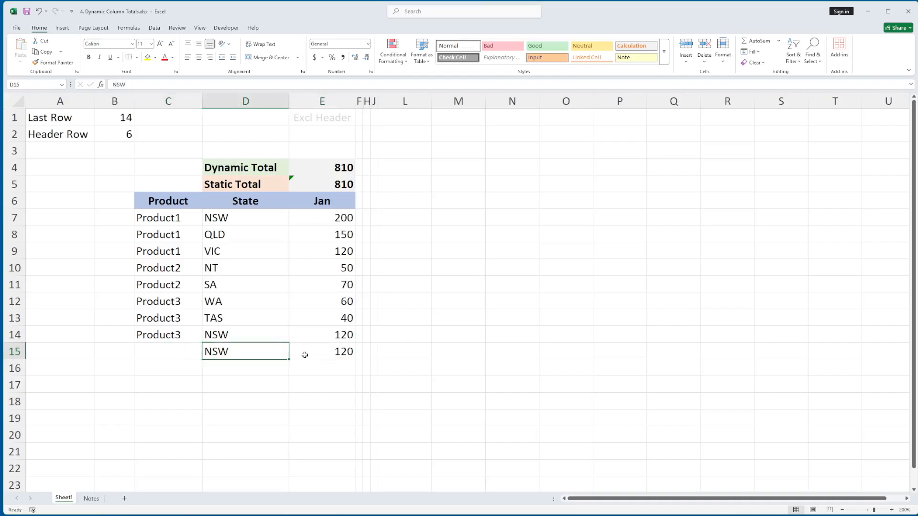
Enter Product4 in the empty product cell C15 and check the Last Row formula cell B1
left_click(170, 353)
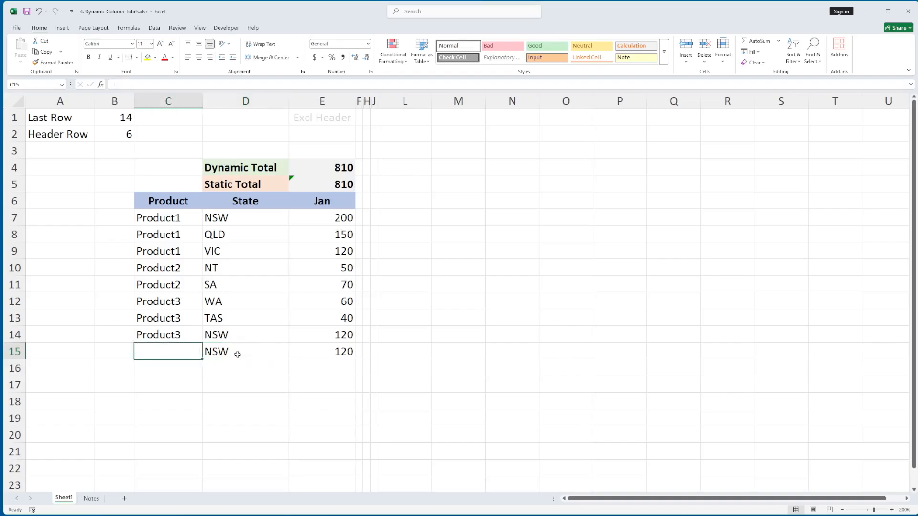
left_click(238, 352)
left_click(14, 335)
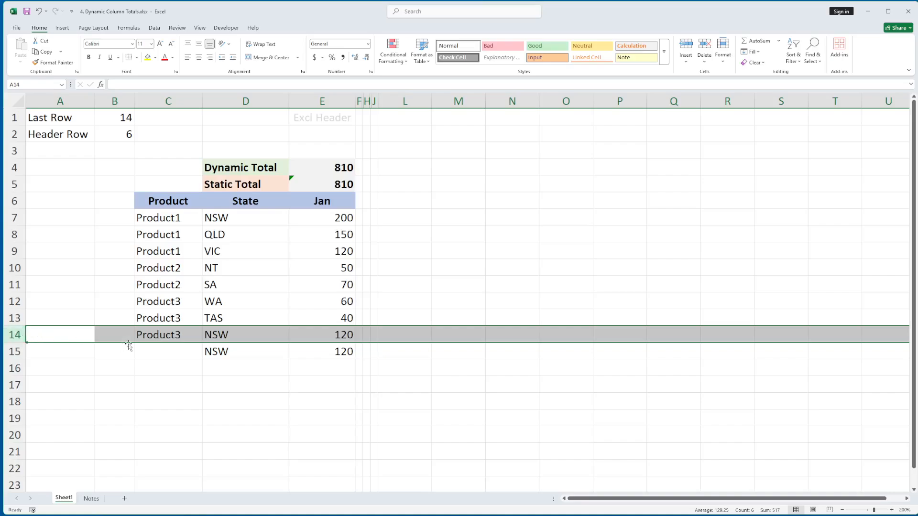
left_click(170, 352)
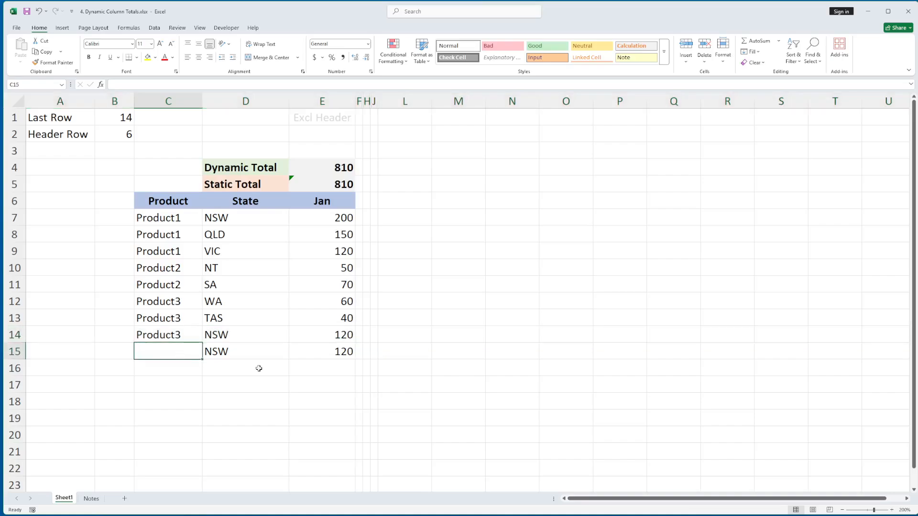
type("Product")
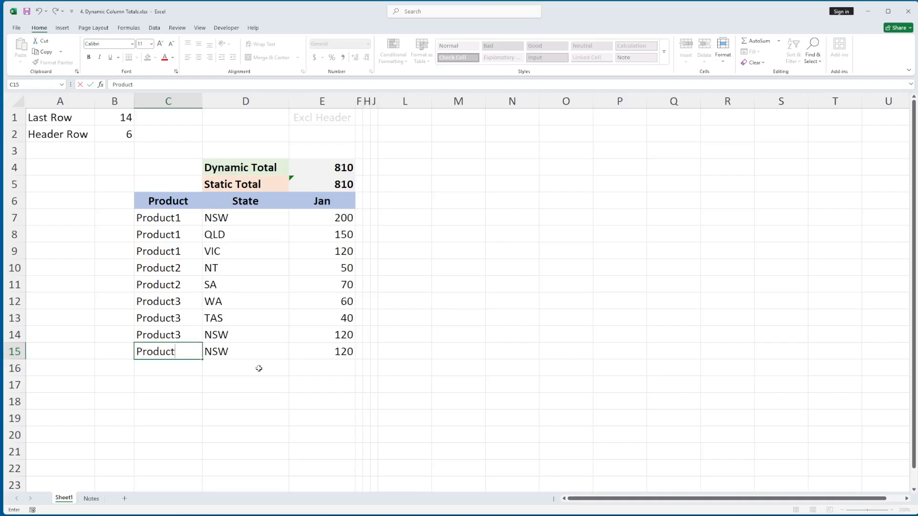
type("4")
key("Return")
key("Up")
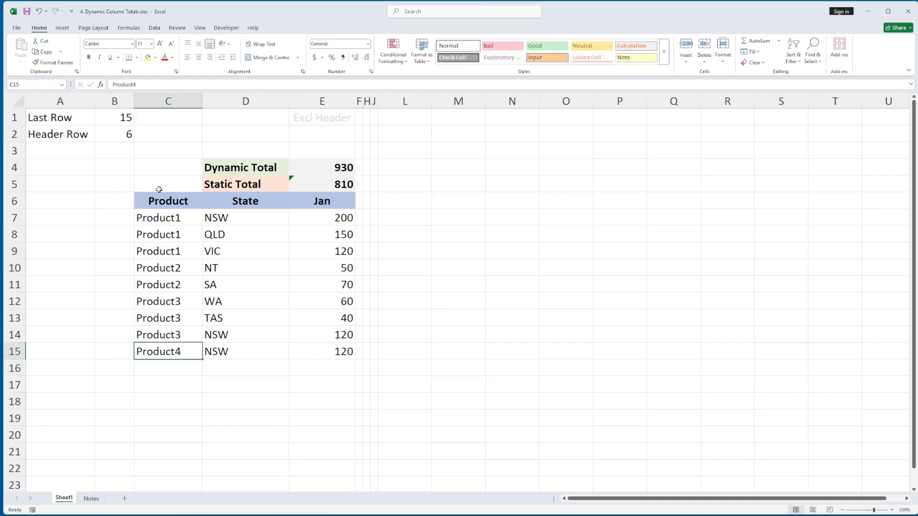
left_click(131, 113)
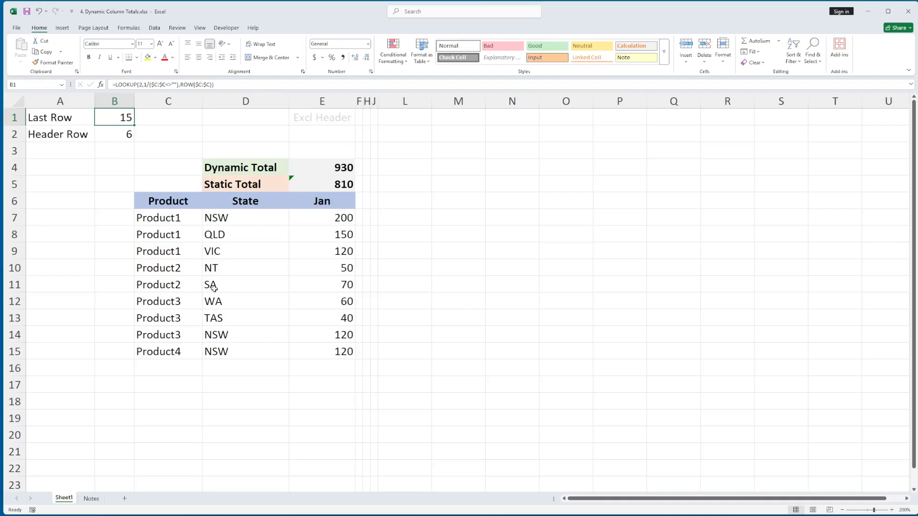
Undo the Product4 entry and the values pasted into row 15, and clear the copy selection
key("ctrl+z")
key("ctrl+z")
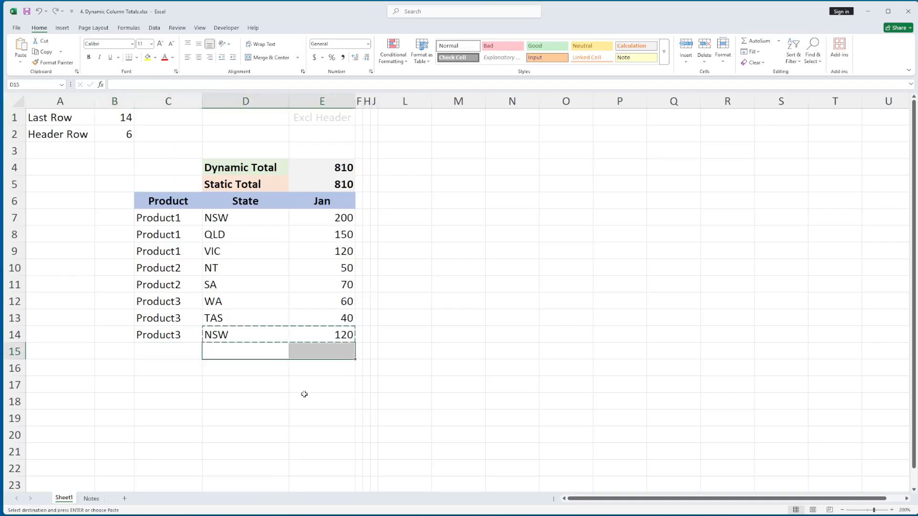
left_click(428, 323)
key("Escape")
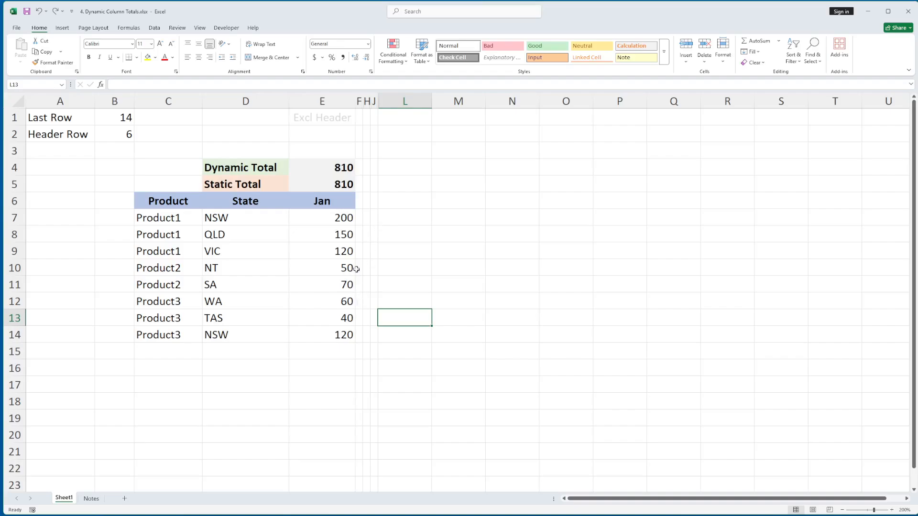
Examine the fixed range reference inside the Static Total SUM formula in E5
left_click(115, 115)
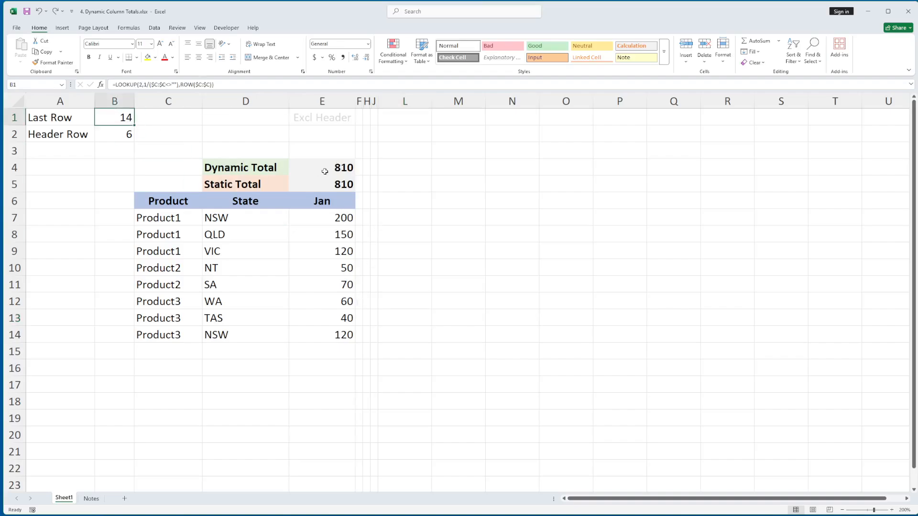
left_click(316, 186)
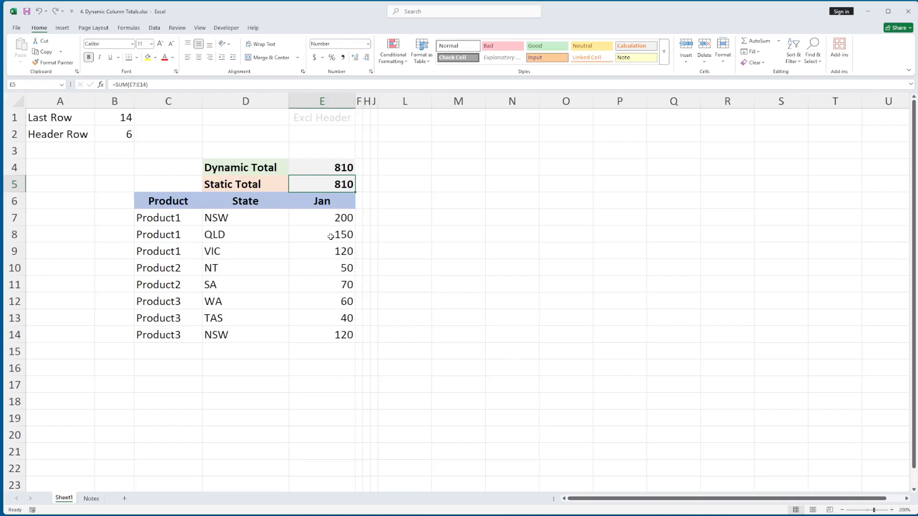
key("F2")
double_click(328, 184)
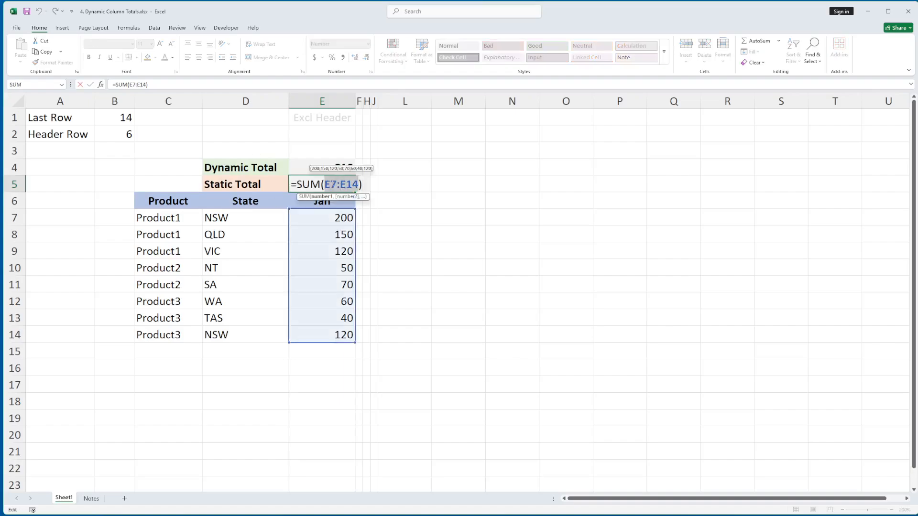
left_click(340, 185)
left_click_drag(340, 185, 359, 184)
key("Escape")
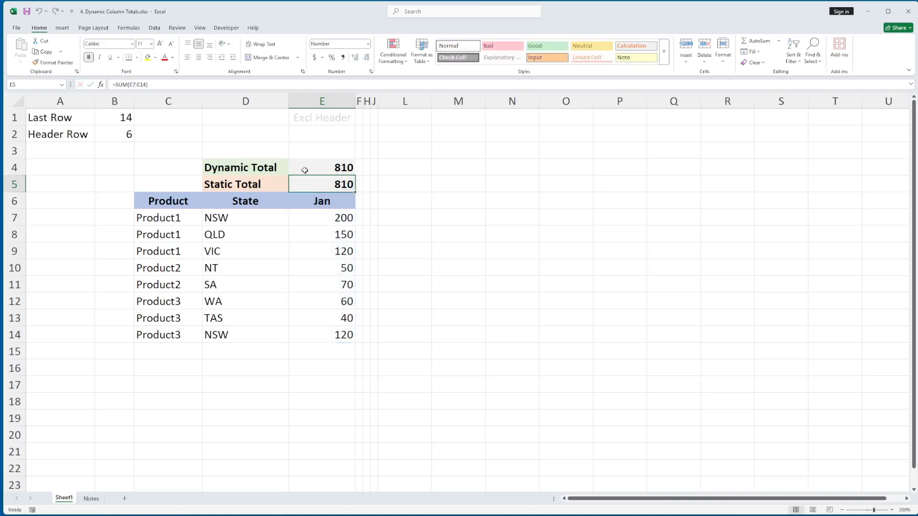
Examine the starting cell reference and the INDEX part of the Dynamic Total formula in E4
left_click(303, 170)
key("F2")
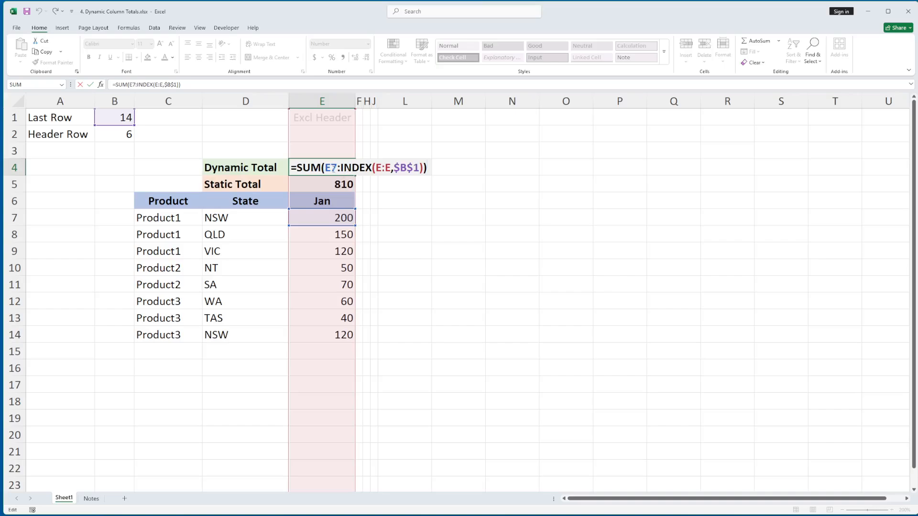
double_click(332, 168)
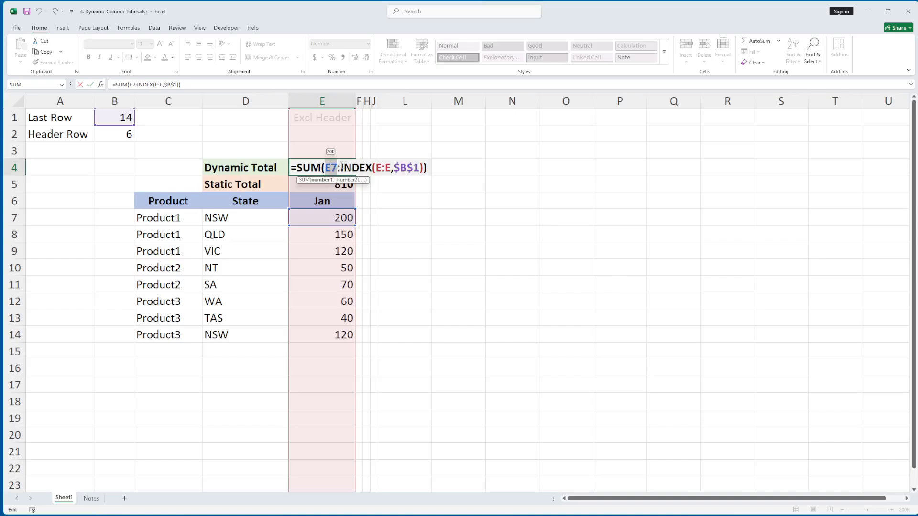
left_click_drag(340, 167, 425, 168)
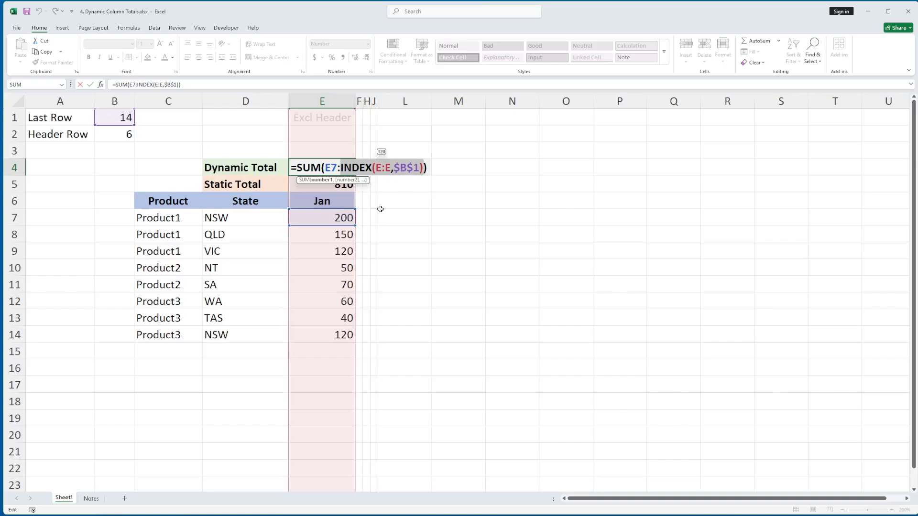
key("Return")
Copy the full data row C14:E14 into row 15 and clear the copy selection
left_click(174, 335)
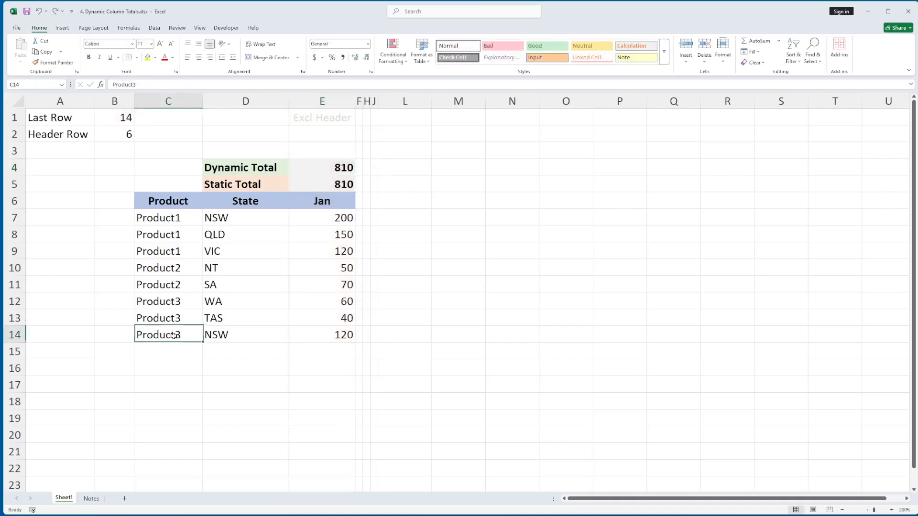
left_click_drag(174, 335, 317, 337)
key("ctrl+c")
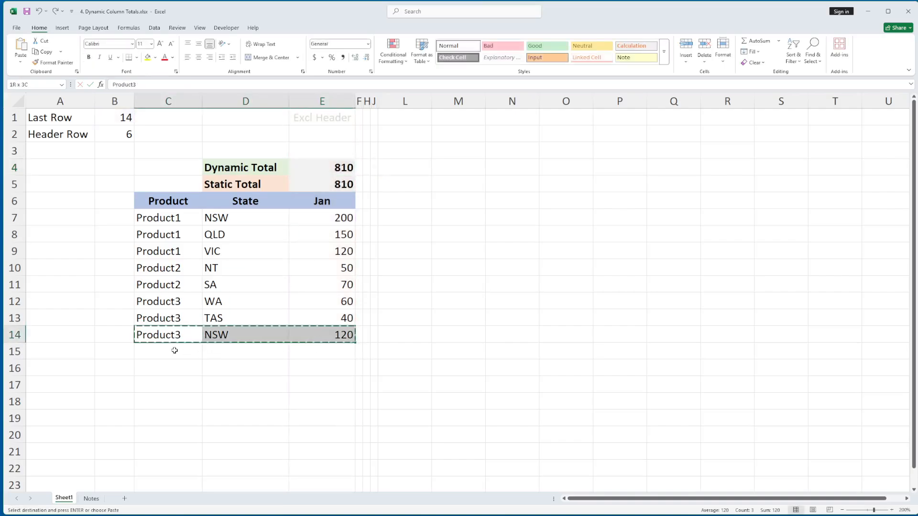
left_click(175, 350)
key("ctrl+v")
key("Escape")
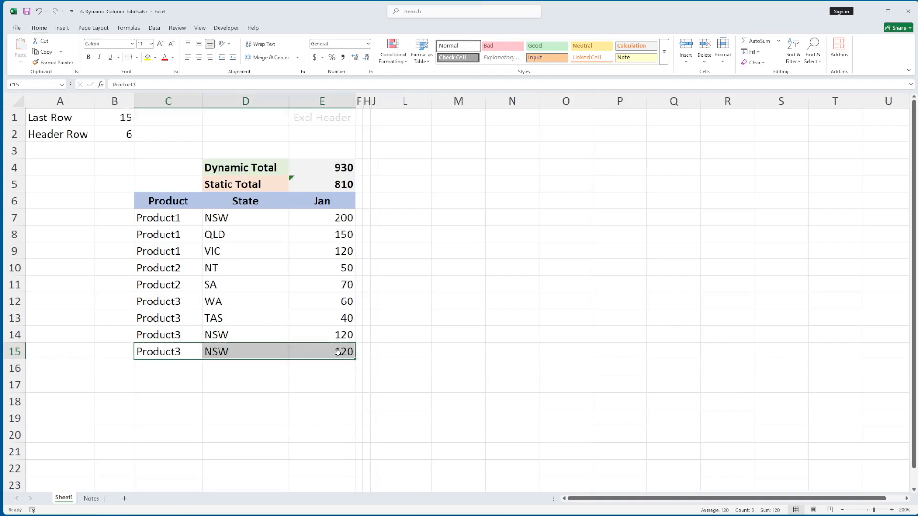
Check the added Jan value in E15, the Last Row cell B1 and its reference inside the Dynamic Total formula in E4
left_click(338, 353)
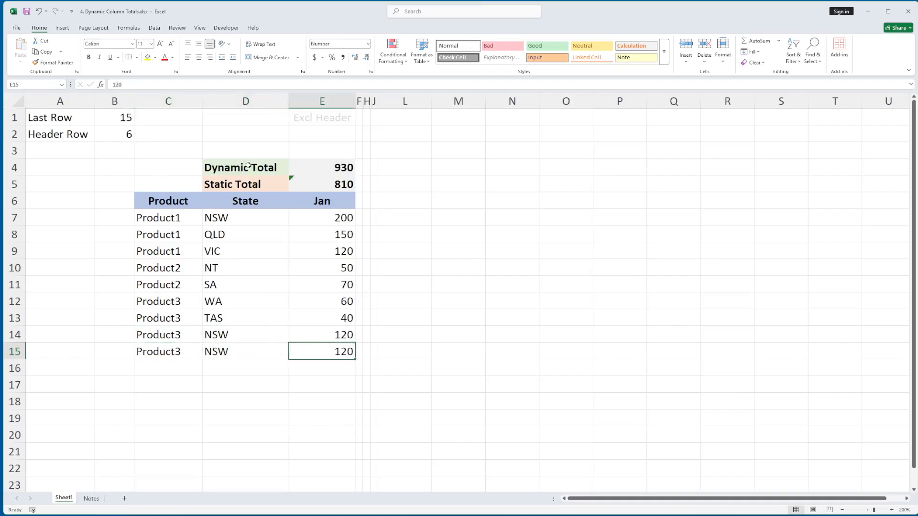
left_click(315, 168)
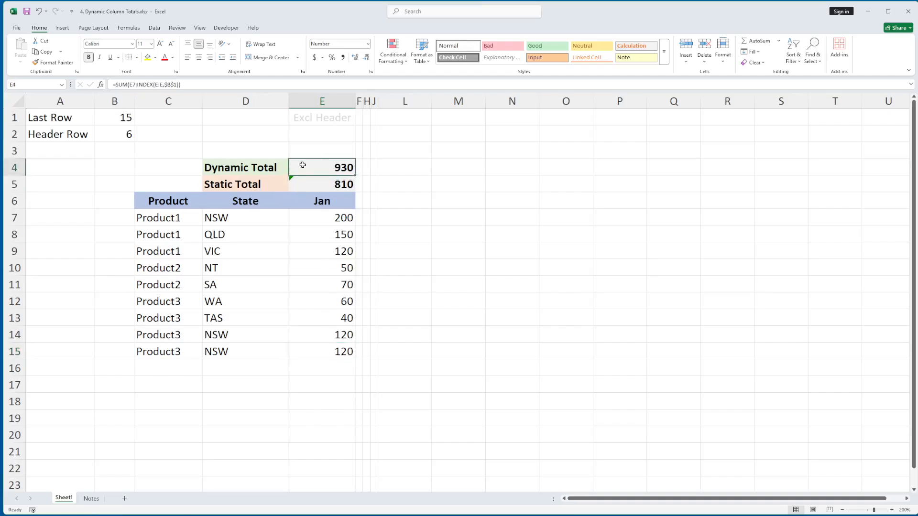
left_click(121, 117)
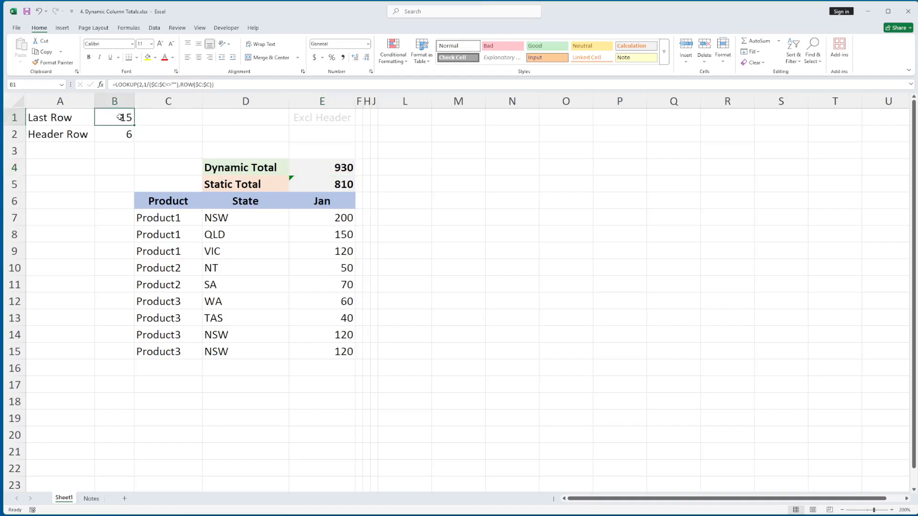
left_click(330, 168)
key("F2")
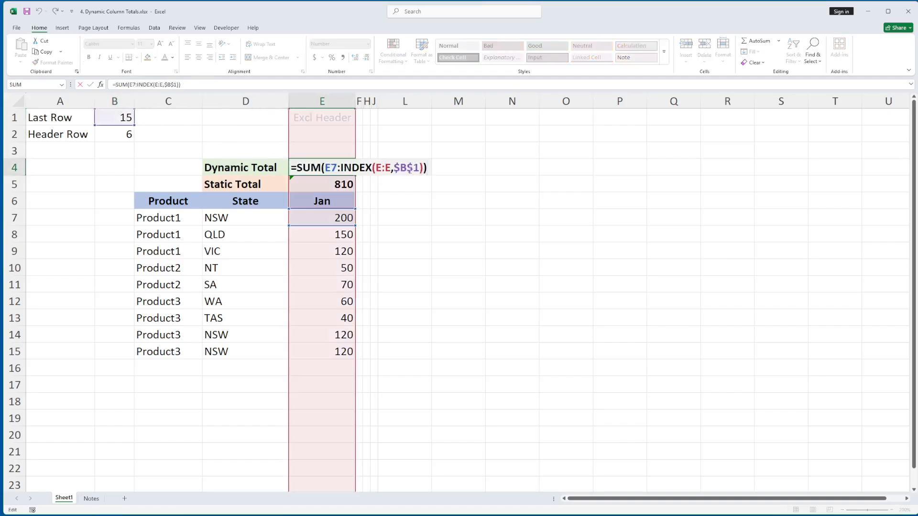
left_click(408, 168)
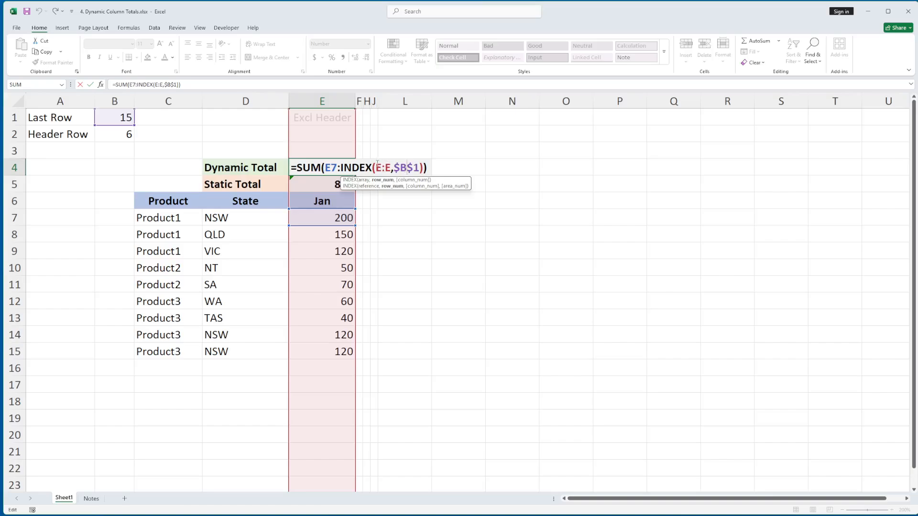
key("Escape")
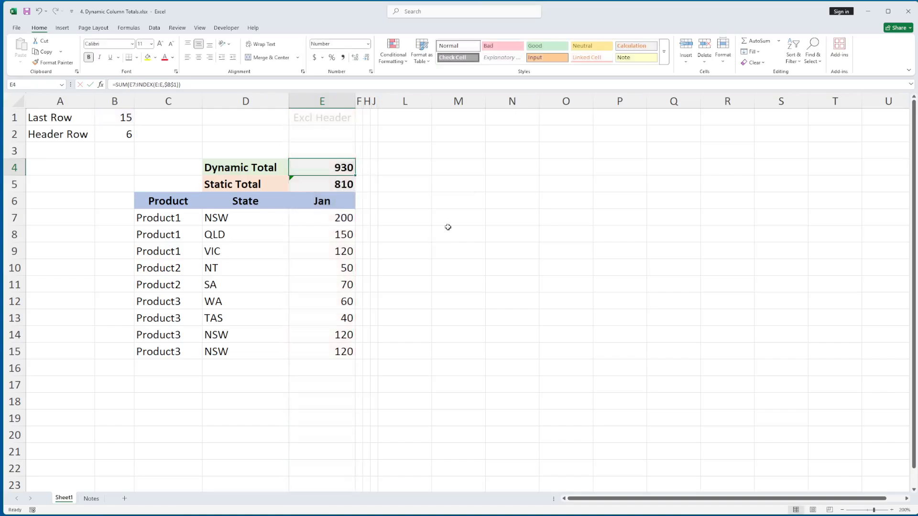
Undo the data row pasted into row 15 and clear the copy selection
key("ctrl+z")
left_click(380, 342)
key("Escape")
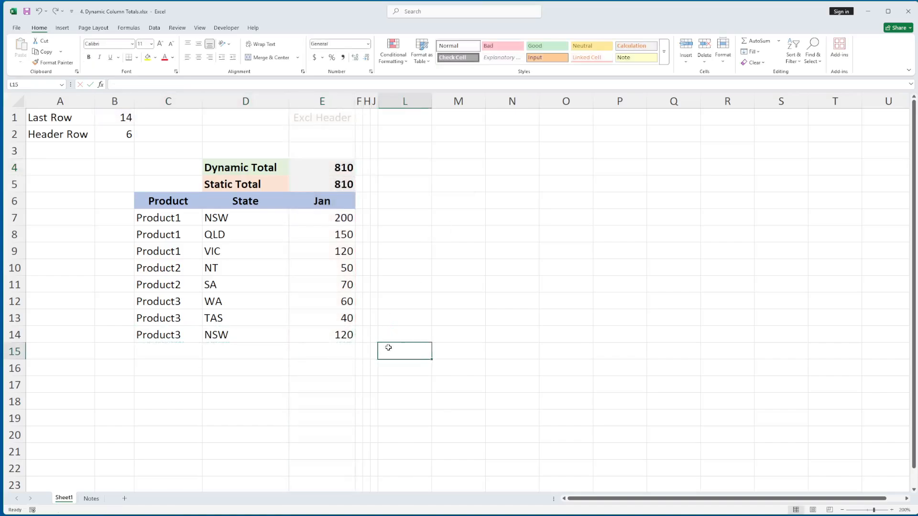
Delete all the data rows below the header, rows 7 to 14
left_click_drag(14, 217, 2, 335)
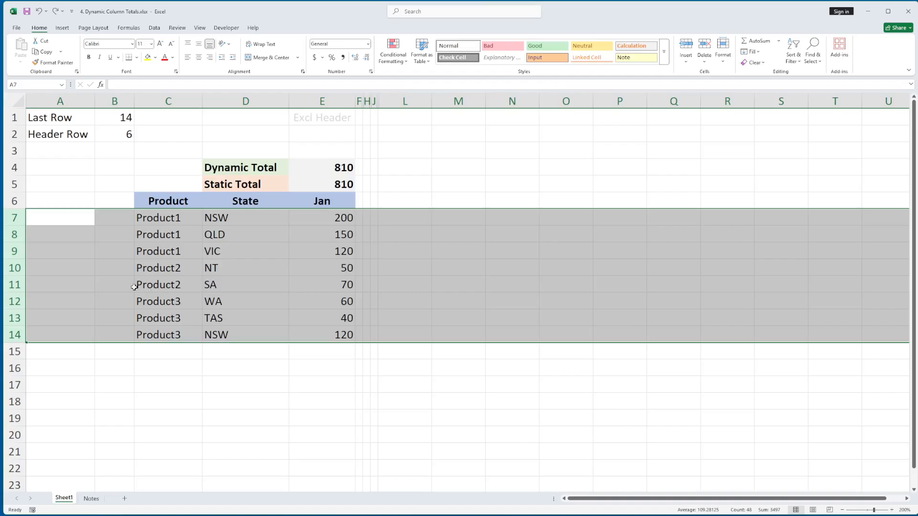
right_click(181, 286)
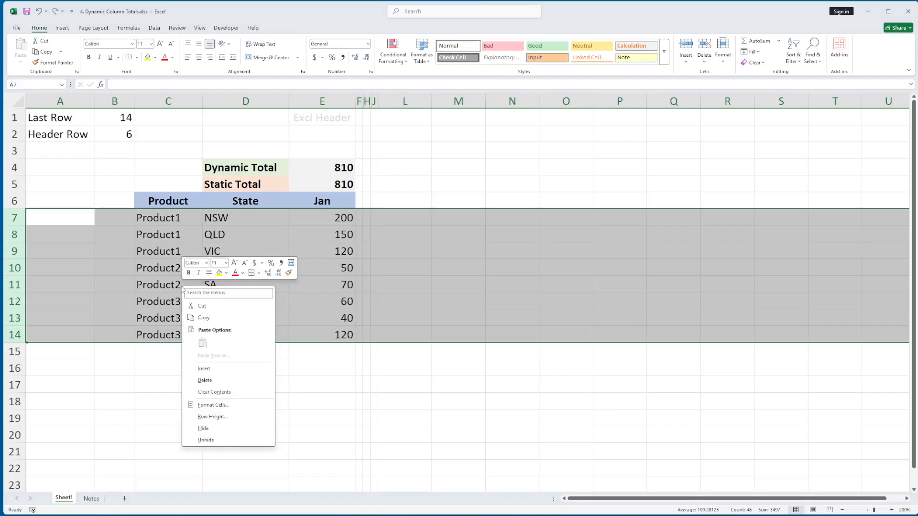
left_click(204, 380)
Inspect the Jan total formulas in E4 and E5, and undo the deletion of rows 7 to 14
left_click(321, 172)
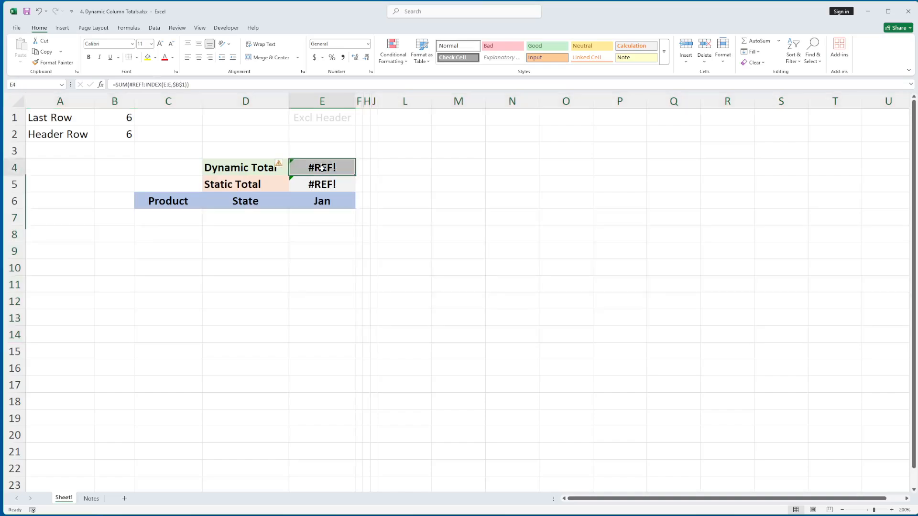
double_click(322, 172)
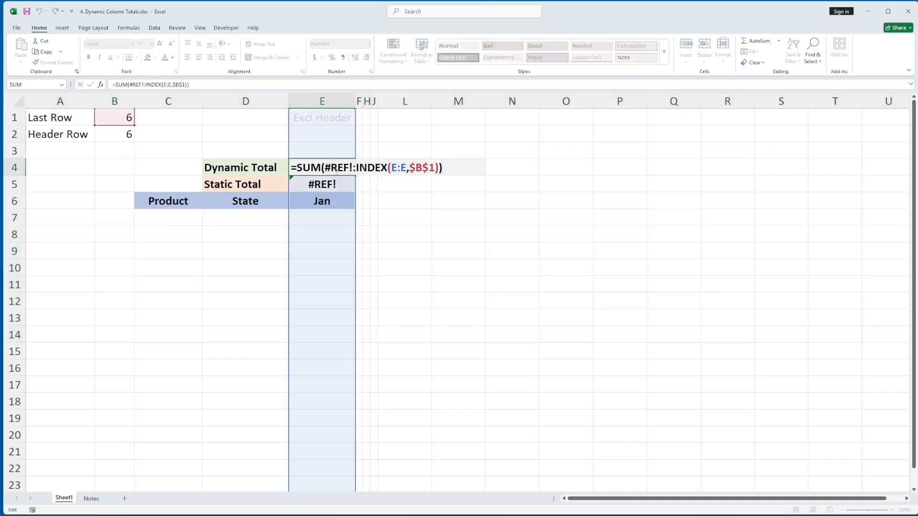
key("Escape")
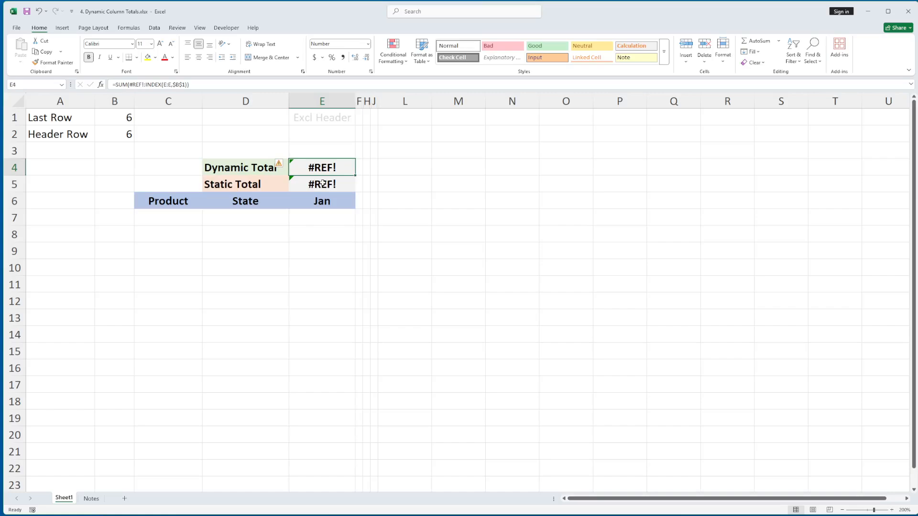
left_click(322, 184)
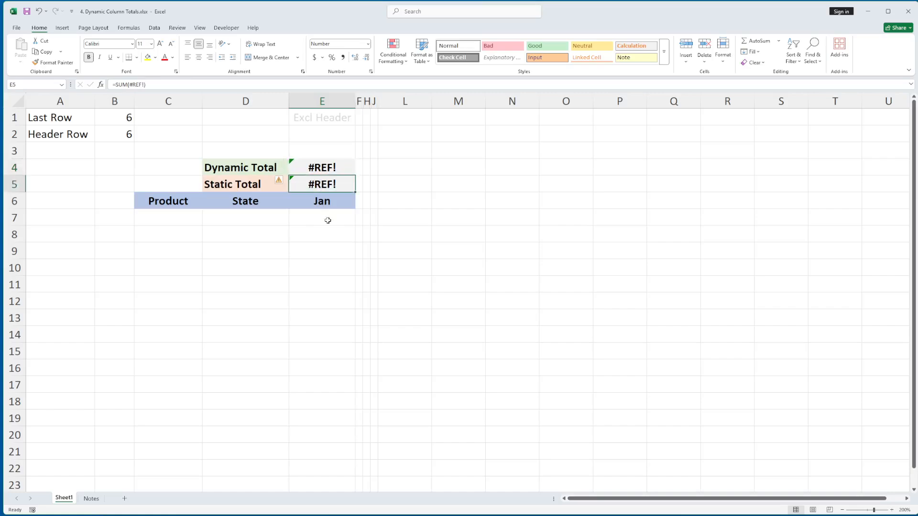
key("F2")
key("Escape")
key("ctrl+z")
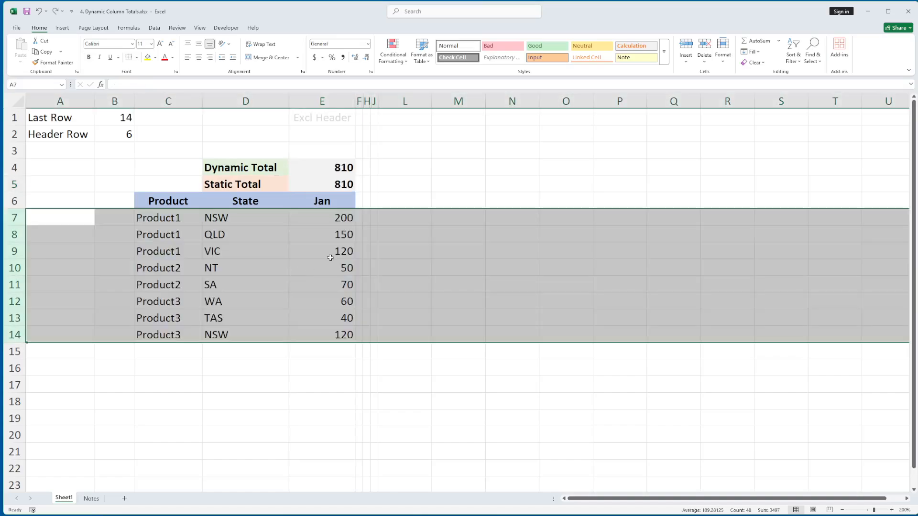
Unhide column G between columns F and H
left_click(359, 101)
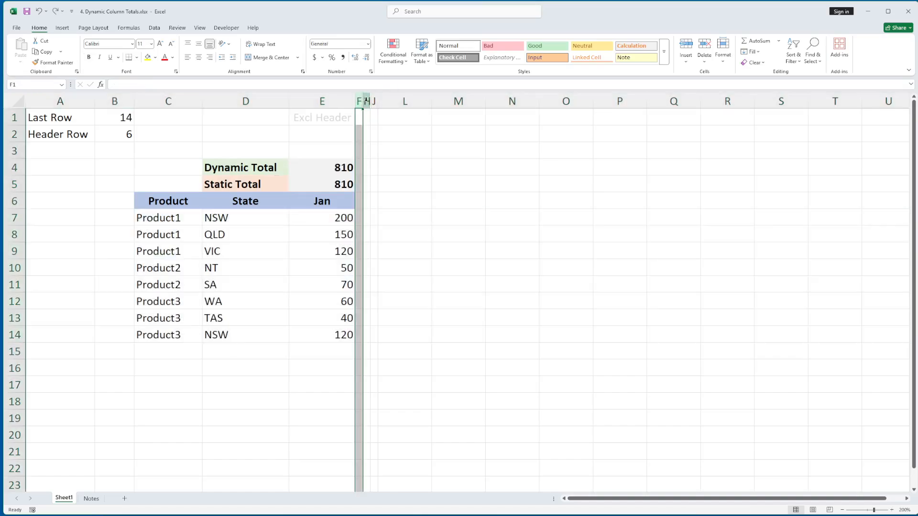
left_click_drag(366, 100, 368, 101)
right_click(368, 101)
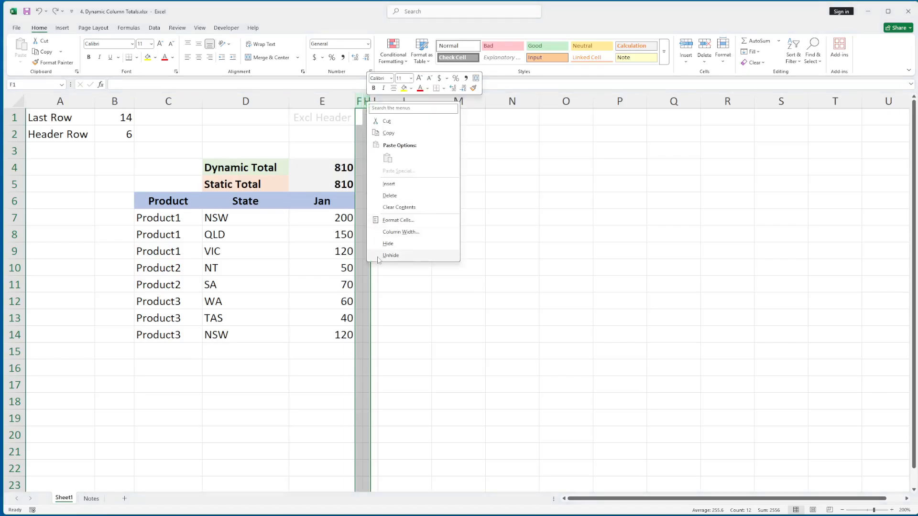
left_click(377, 258)
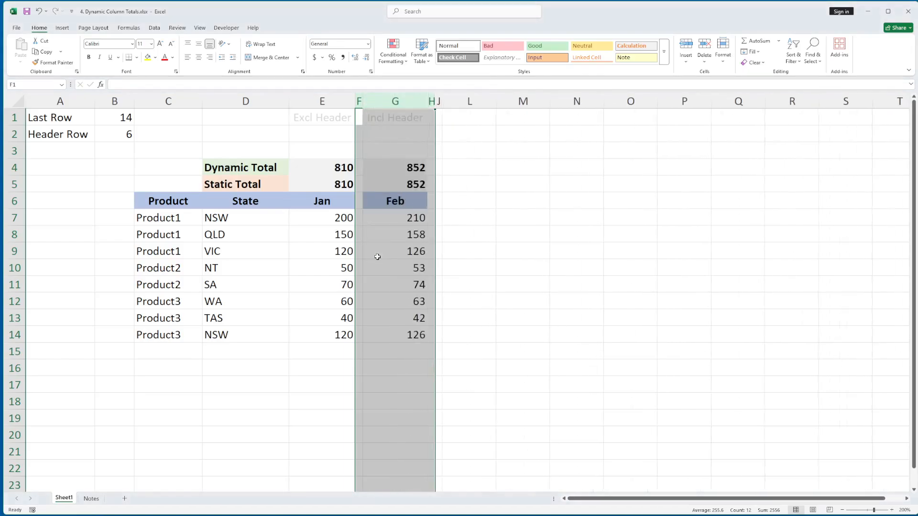
Examine the Feb static and dynamic formulas in G5 and G4 and the header cell G6 where their ranges start
left_click(401, 187)
key("F2")
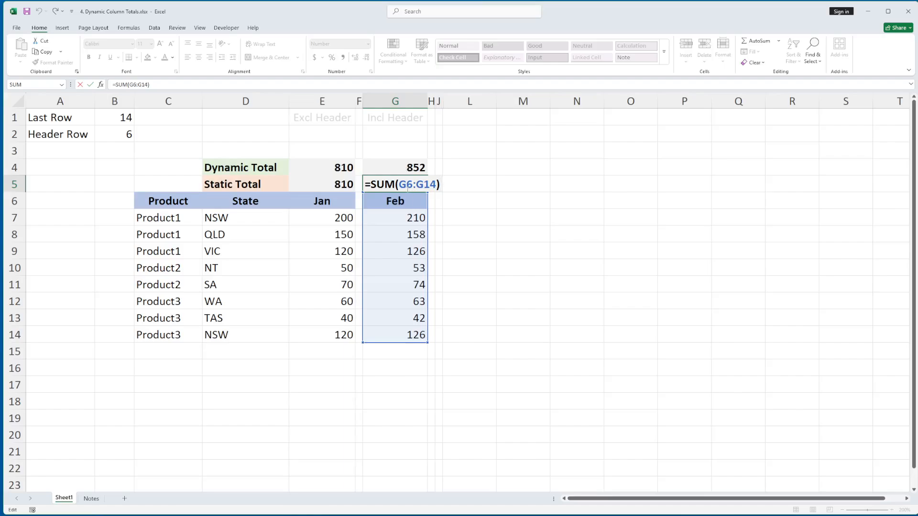
key("Escape")
left_click(408, 170)
key("F2")
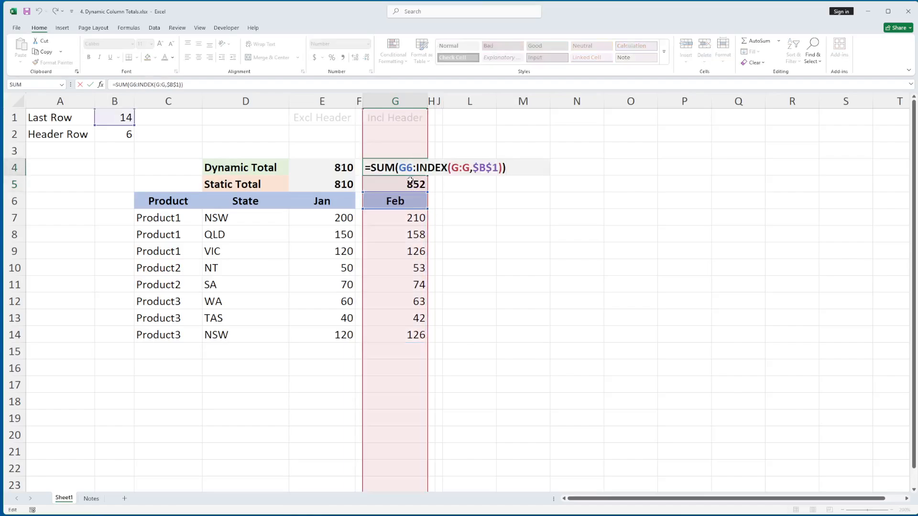
key("Escape")
left_click(407, 203)
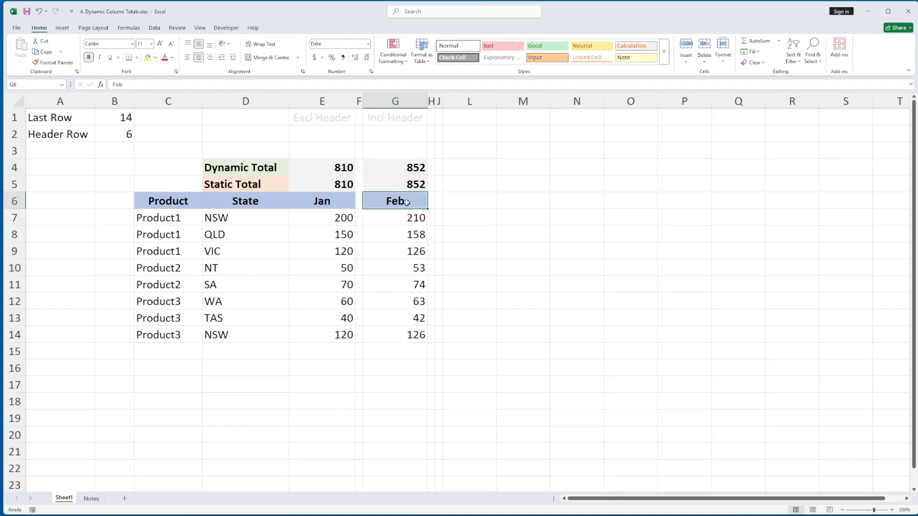
Delete data rows 7 to 14 again, leaving the header row in place
left_click_drag(15, 218, 14, 335)
right_click(15, 334)
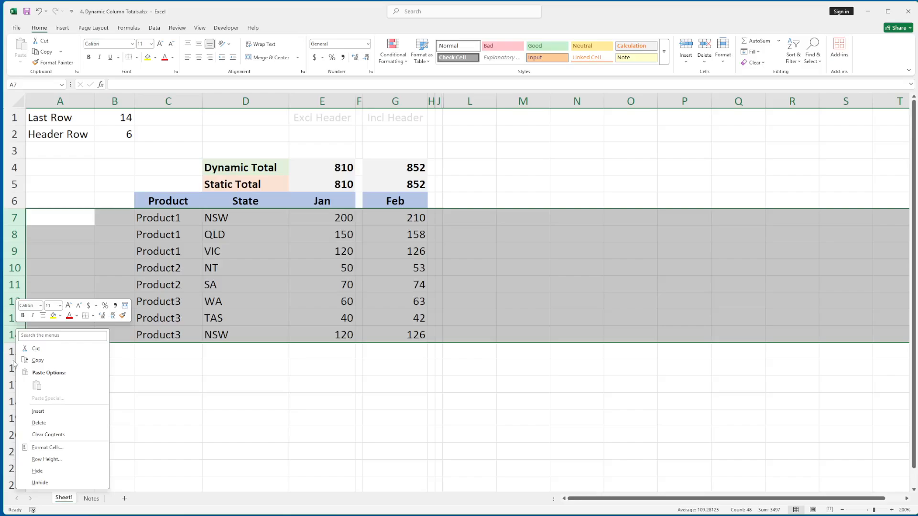
left_click(39, 424)
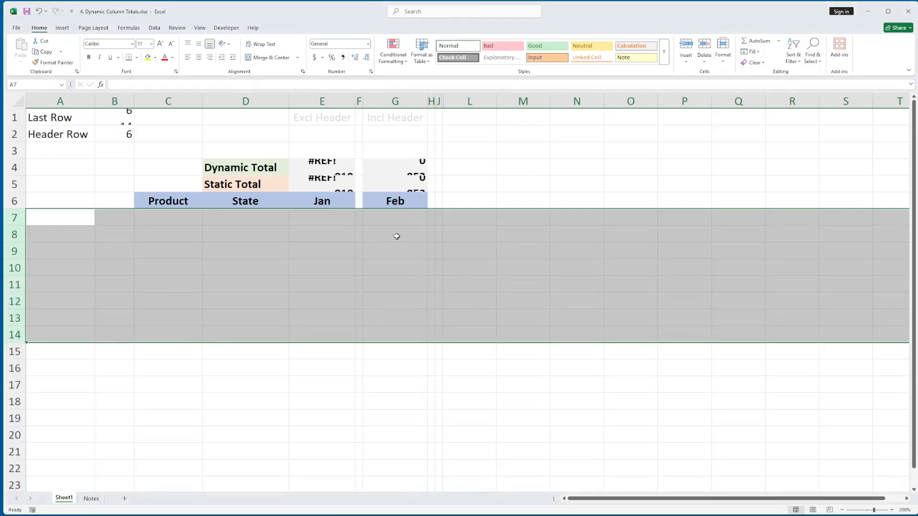
Examine how the range references in the Feb total formulas G5 and G4 look without the data rows
left_click(407, 190)
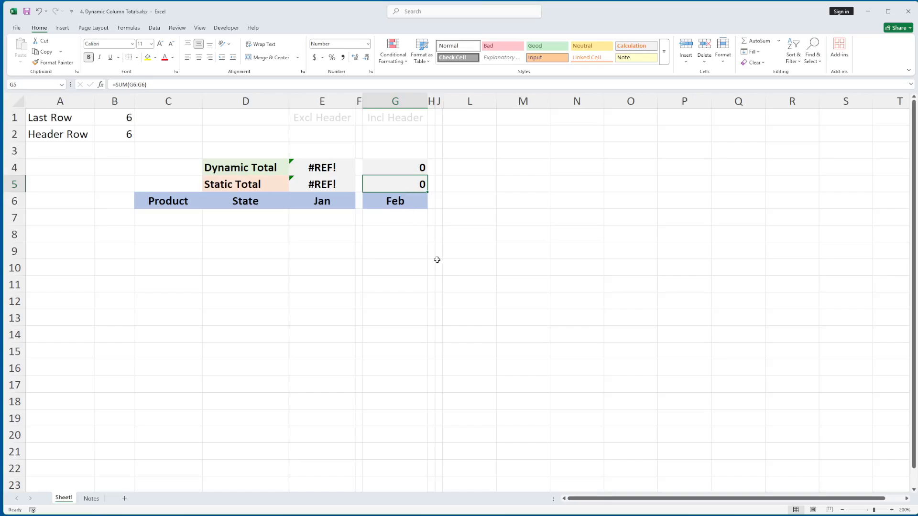
key("F2")
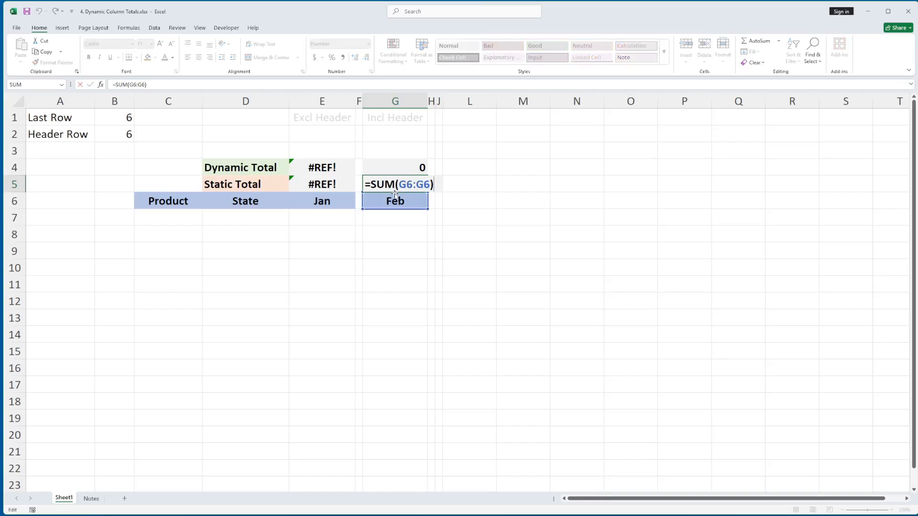
left_click_drag(399, 184, 430, 184)
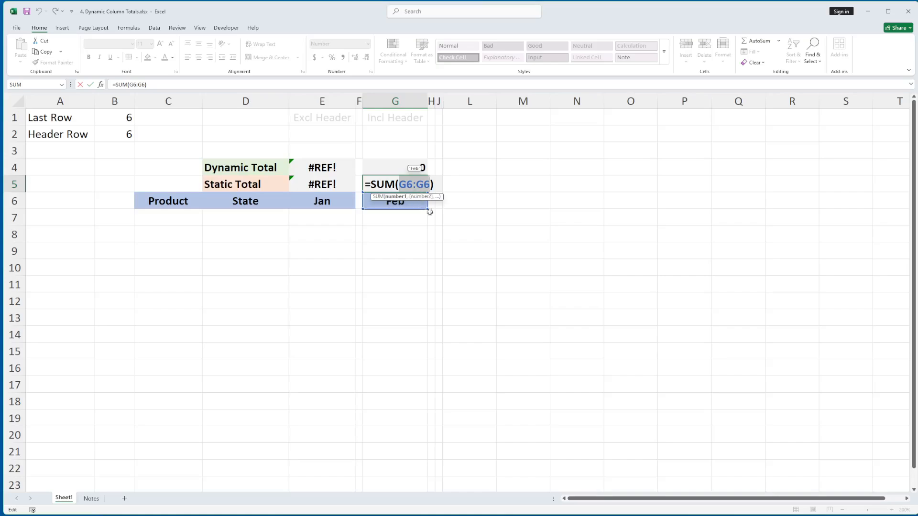
key("Escape")
key("Up")
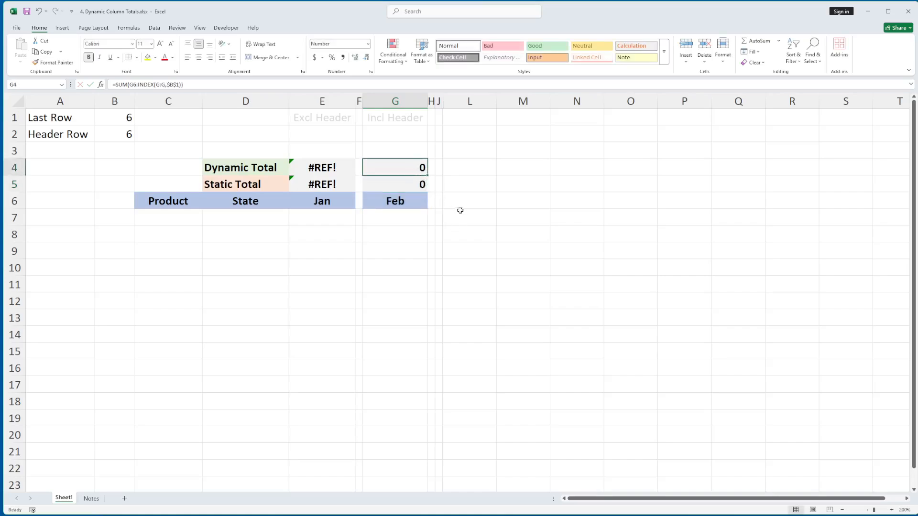
key("F2")
left_click(415, 167)
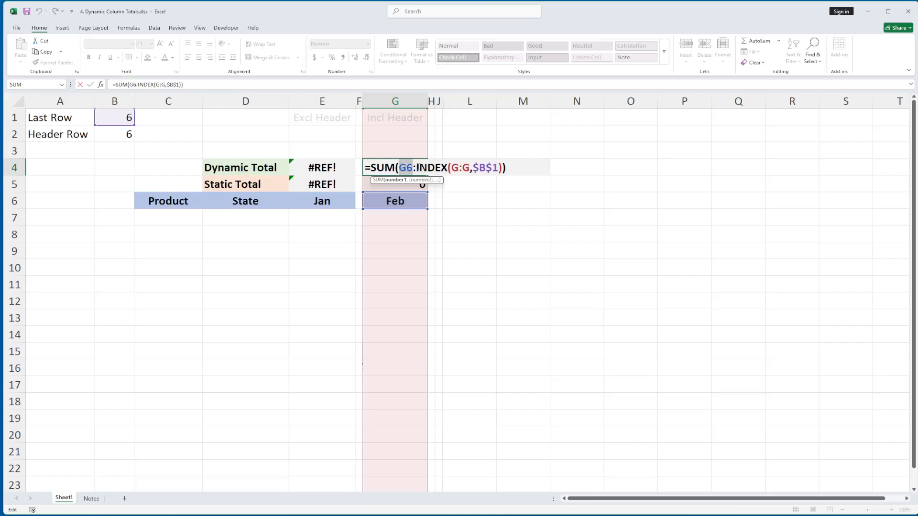
key("Escape")
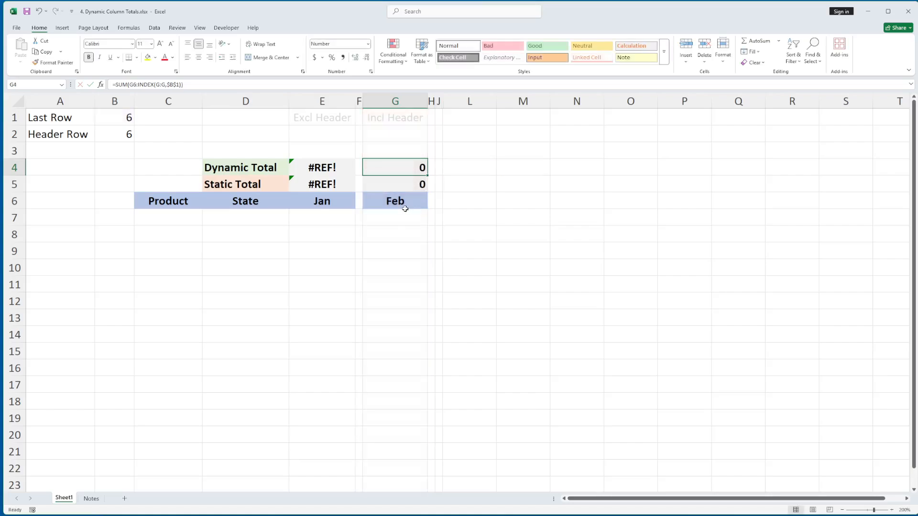
Add a new record in row 7 with Product1 as the product and 100 as the Feb value
left_click(180, 223)
type("Product")
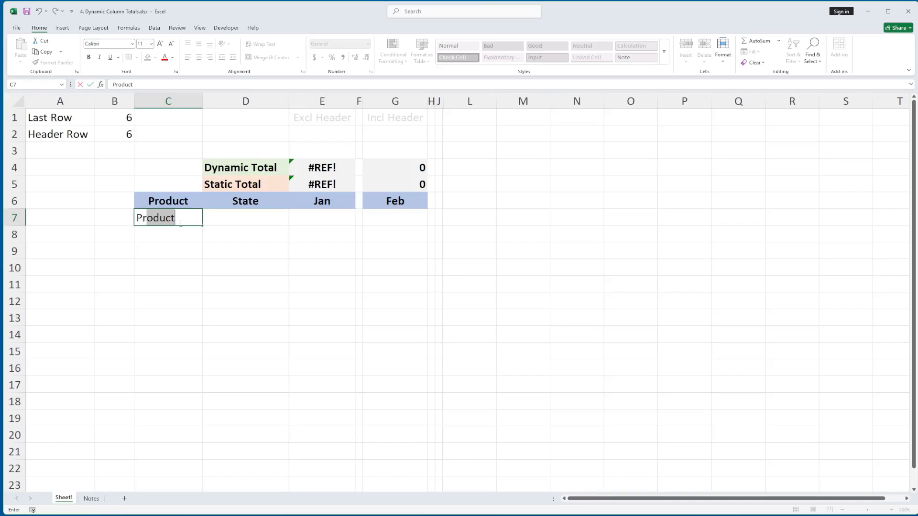
key("Tab")
key("Tab")
key("Tab")
key("Tab")
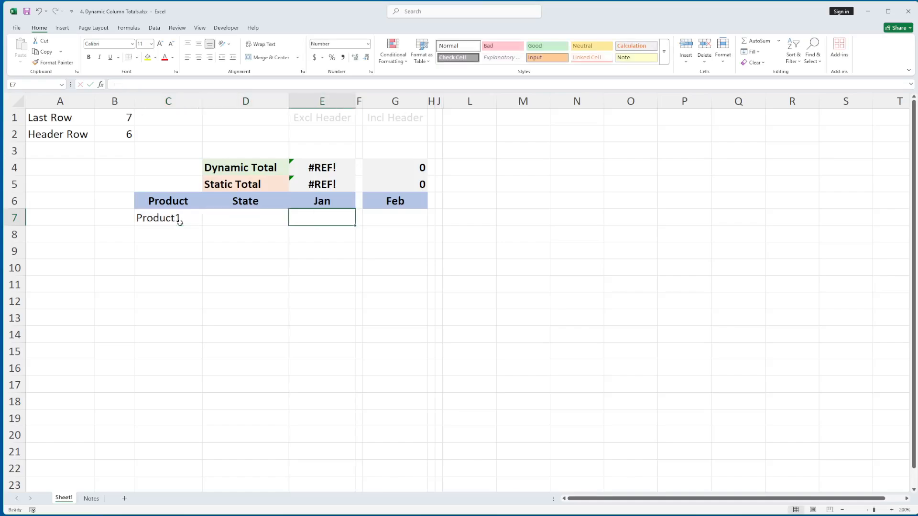
type("100")
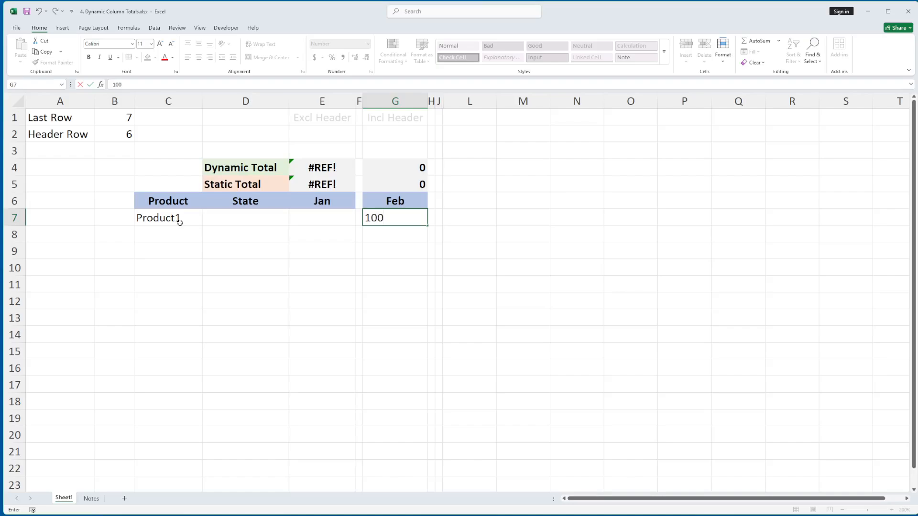
key("Up")
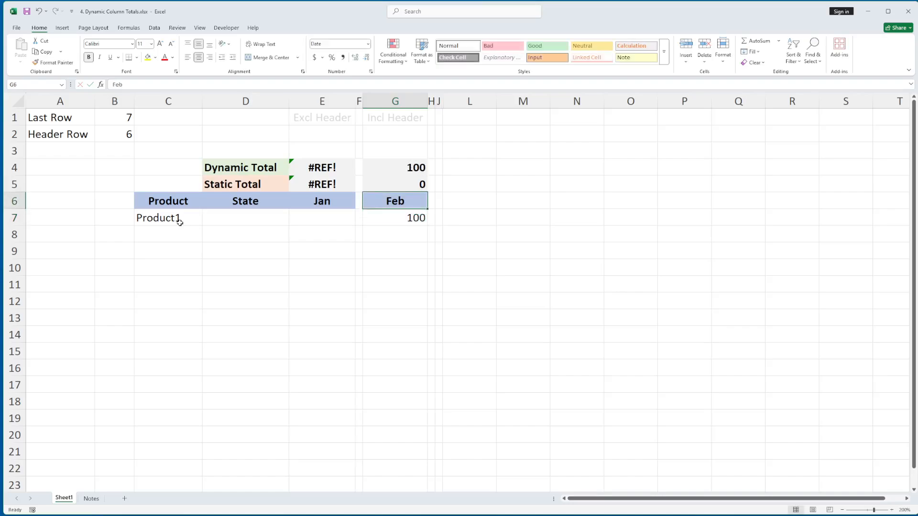
Examine the range that the Feb static total formula in G5 refers to, compared with the new row 7
key("Up")
key("Up")
key("Up")
key("Down")
key("Down")
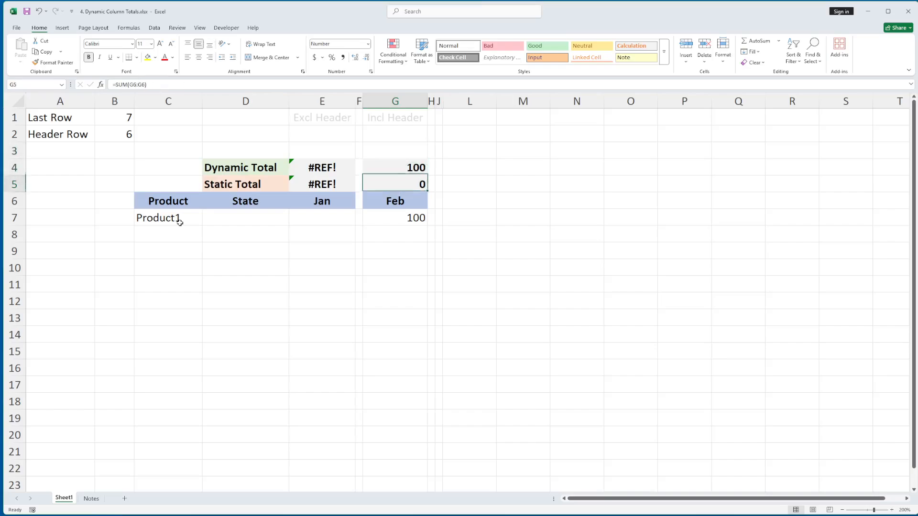
key("F2")
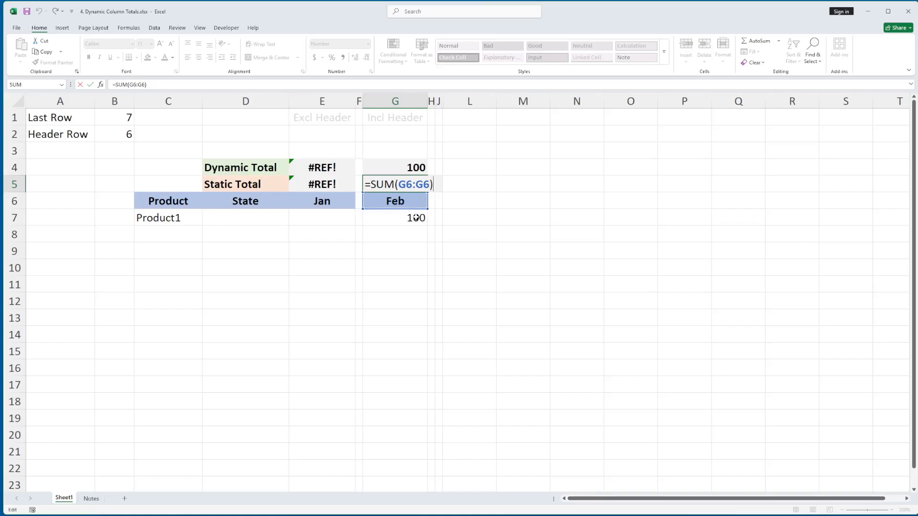
key("ctrl+Return")
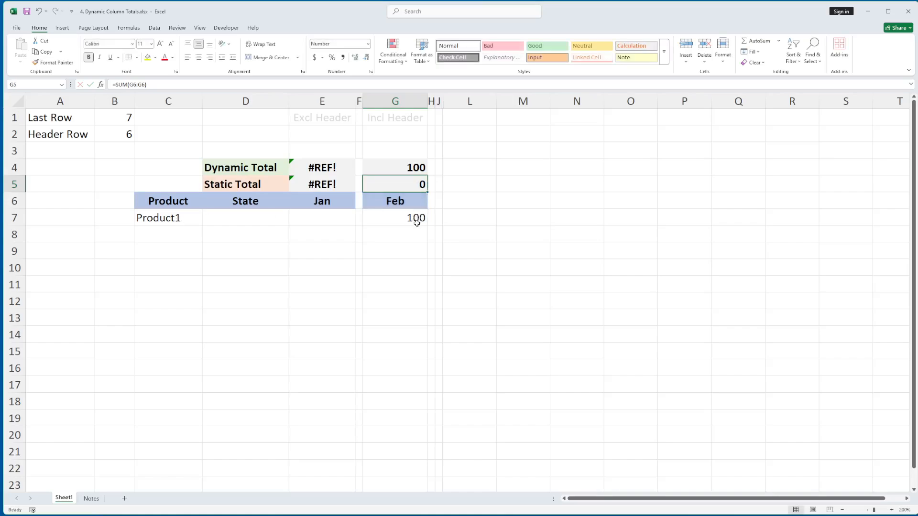
Undo the new row 7 entries and the deletion of the data rows
key("ctrl+z")
key("ctrl+z")
key("ctrl+z")
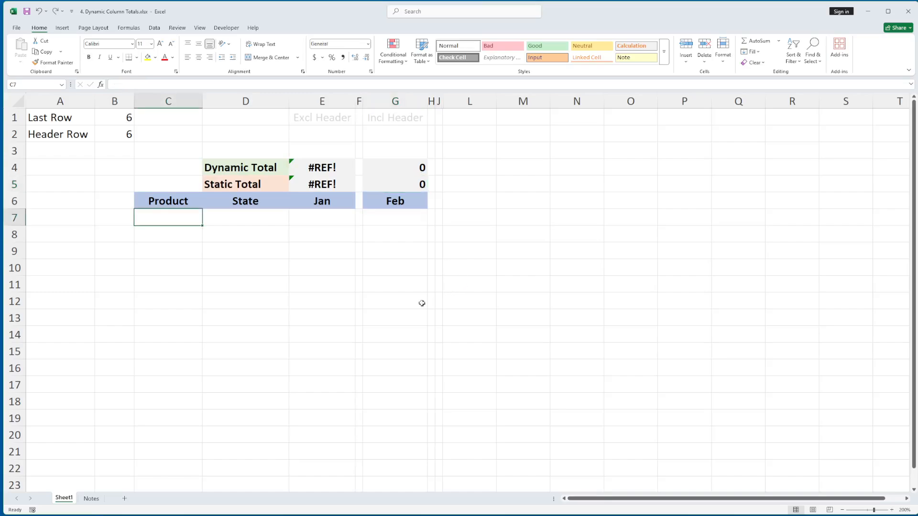
left_click(409, 222)
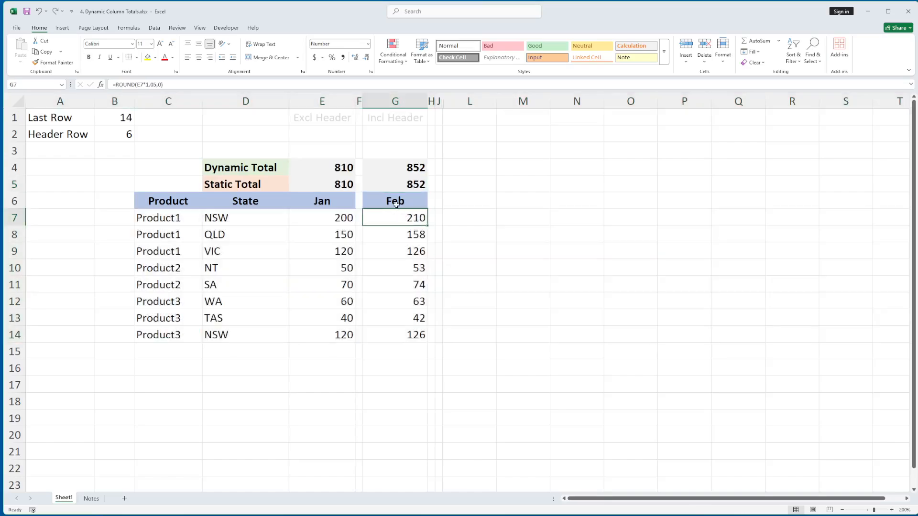
Try the date 1/1/2025 as the Feb column header in G6, and undo it
left_click(416, 202)
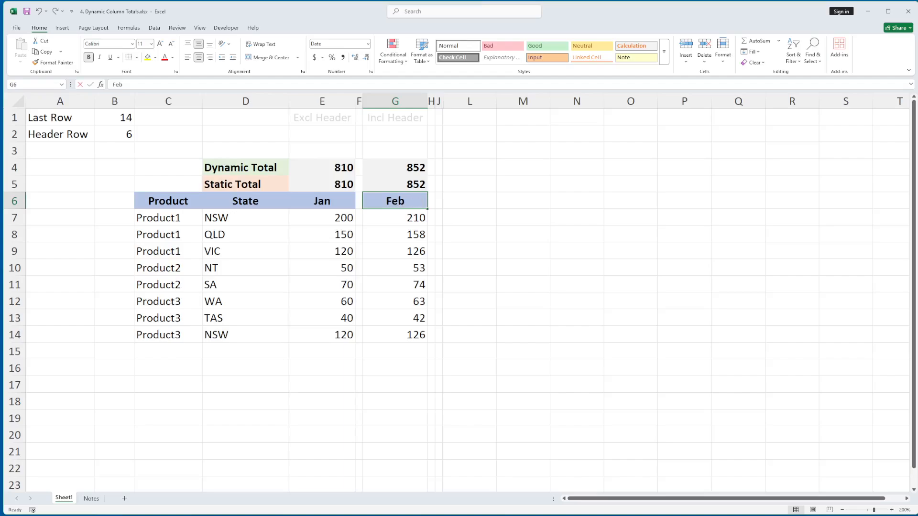
type("1/01/2")
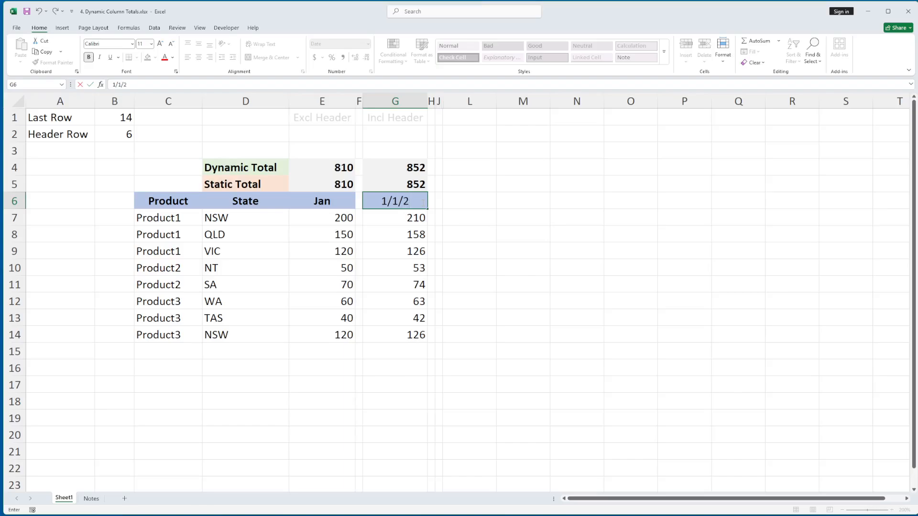
type("025")
key("ctrl+Return")
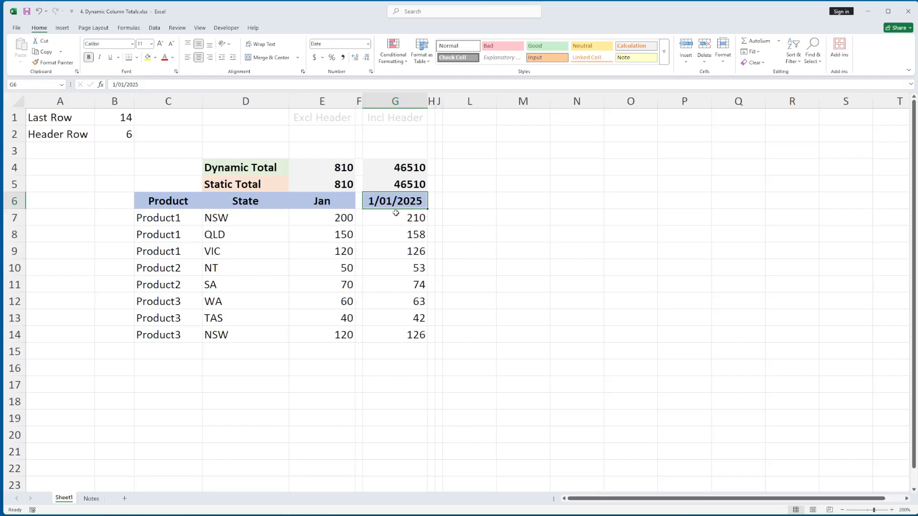
key("ctrl+z")
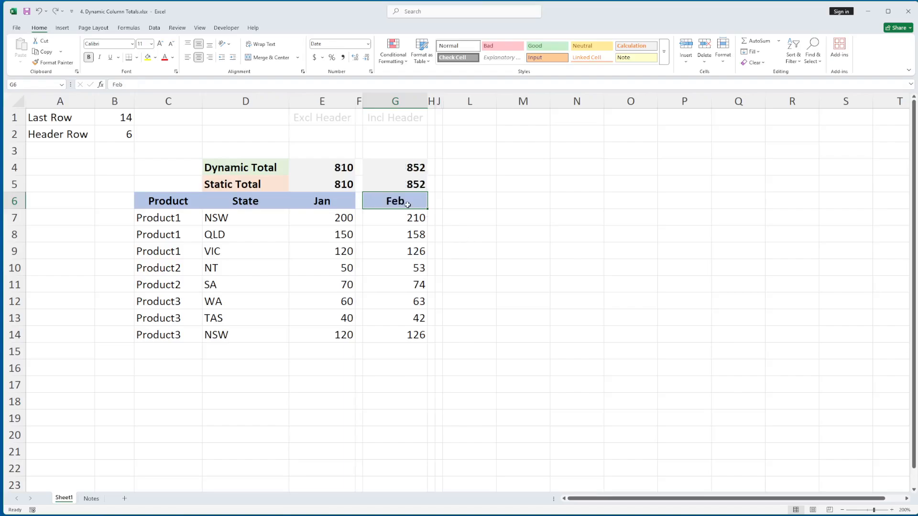
Unhide column I between columns H and J
left_click(432, 101)
left_click(439, 102, "shift")
right_click(439, 102)
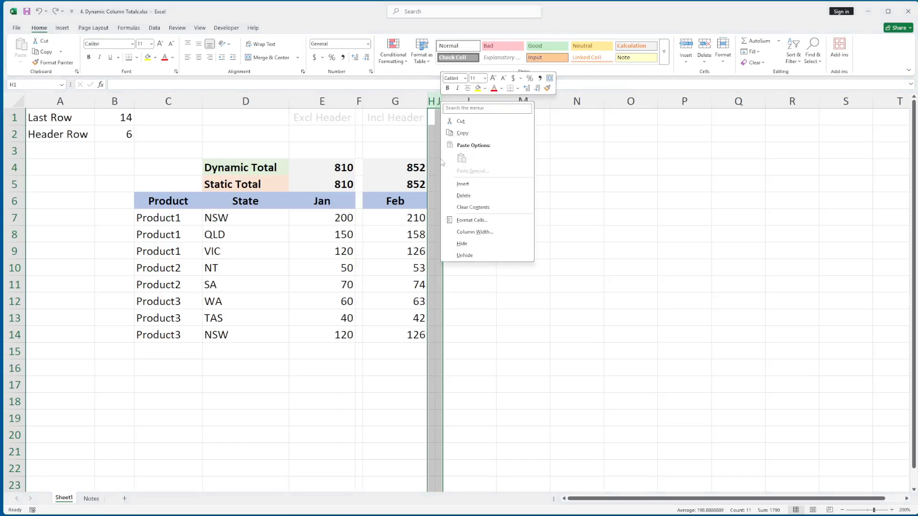
left_click(447, 258)
Examine the Mar header, the first Mar data cell and the first INDEX expression of the dynamic total formula in I4
left_click(459, 204)
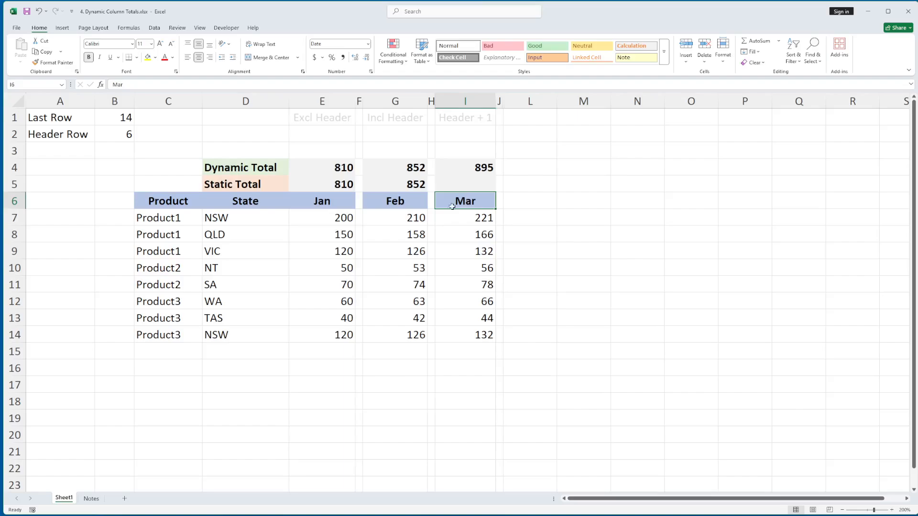
left_click(474, 218)
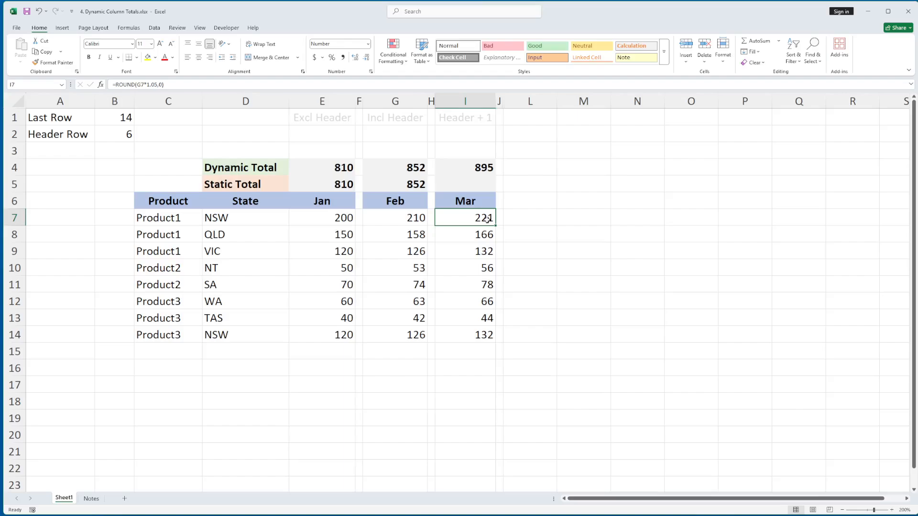
left_click(471, 202)
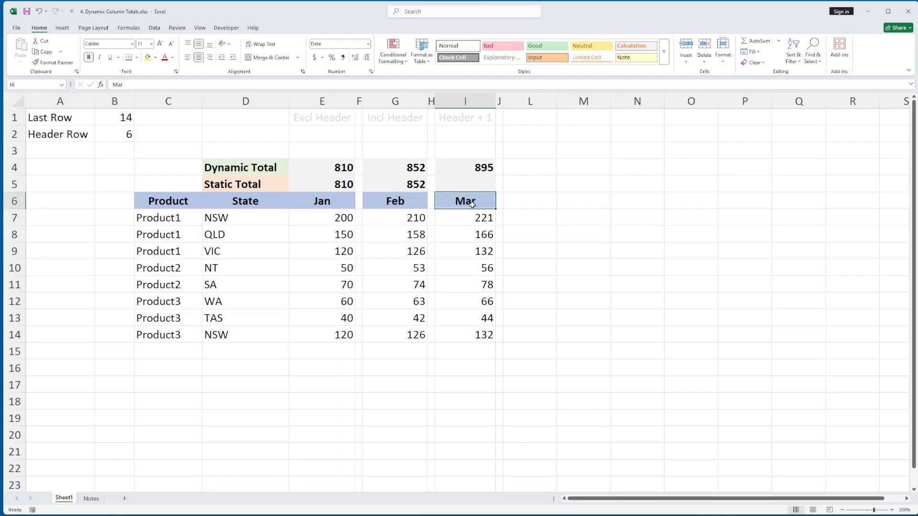
left_click(470, 171)
key("F2")
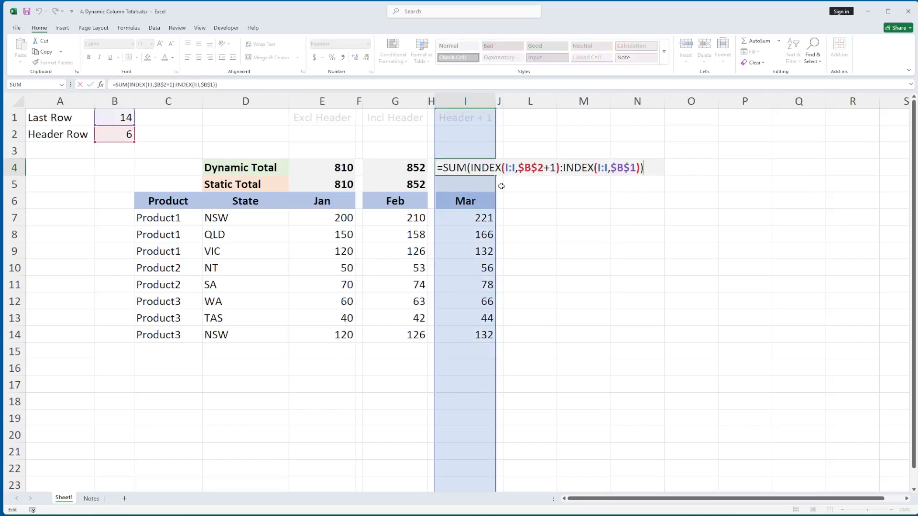
left_click_drag(472, 167, 561, 164)
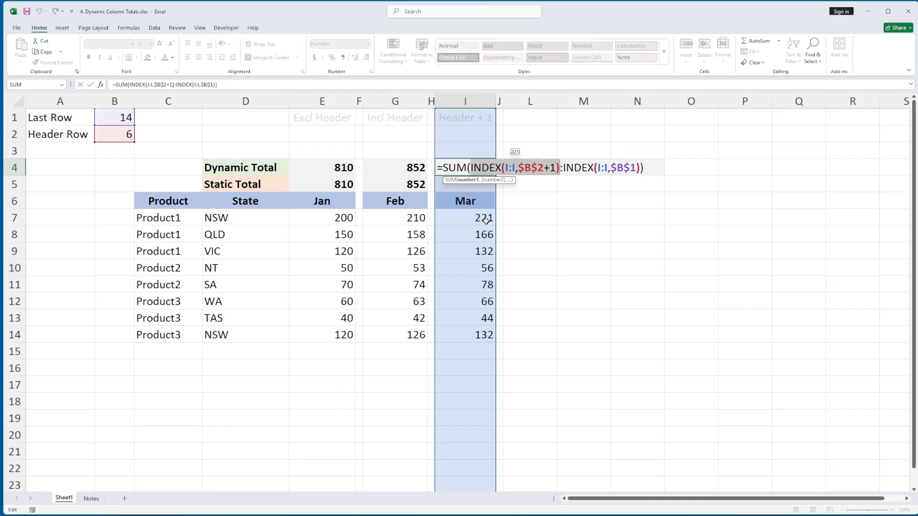
Replace the $B$2+1 row argument in the I4 formula with its calculated value 7
left_click(526, 168)
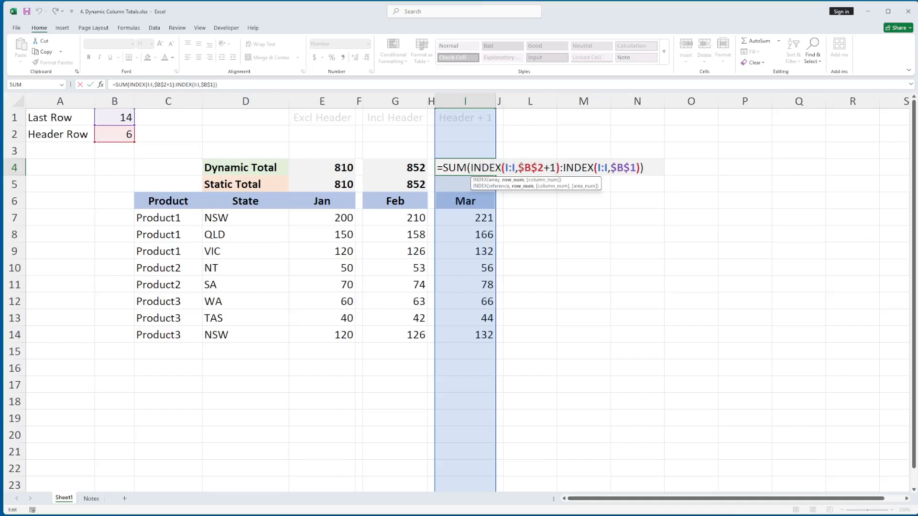
left_click(556, 167, "shift")
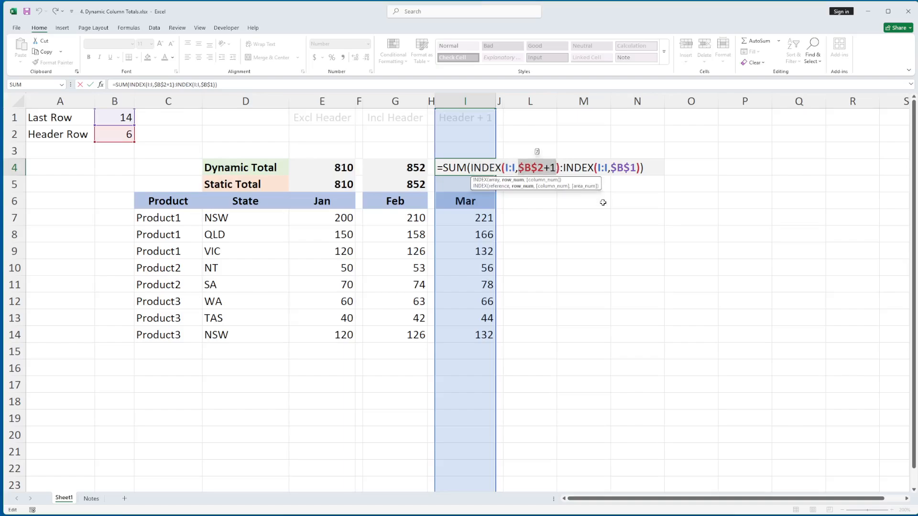
key("F9")
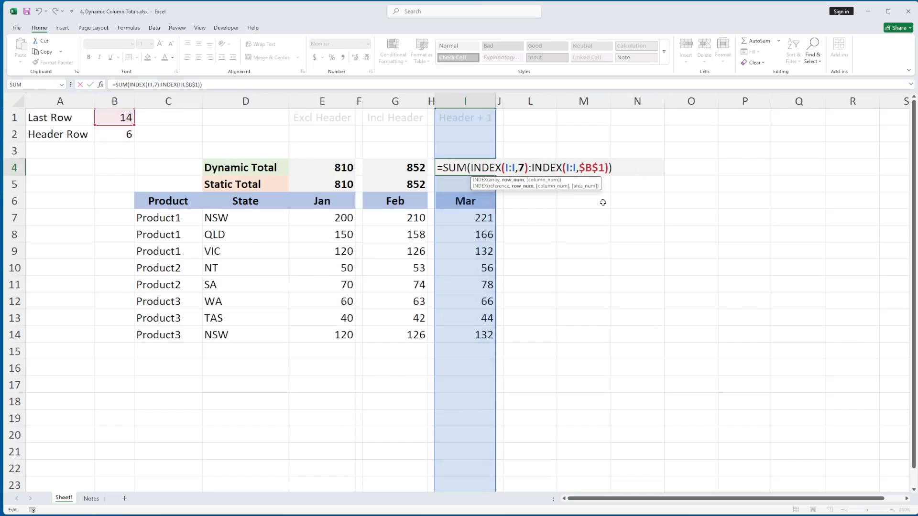
key("Return")
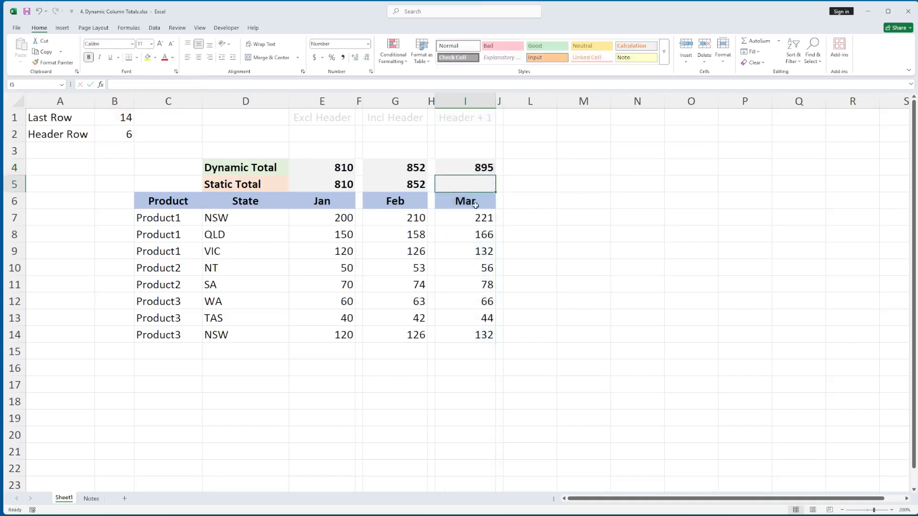
Insert a blank row above row 3
left_click(16, 151)
right_click(18, 152)
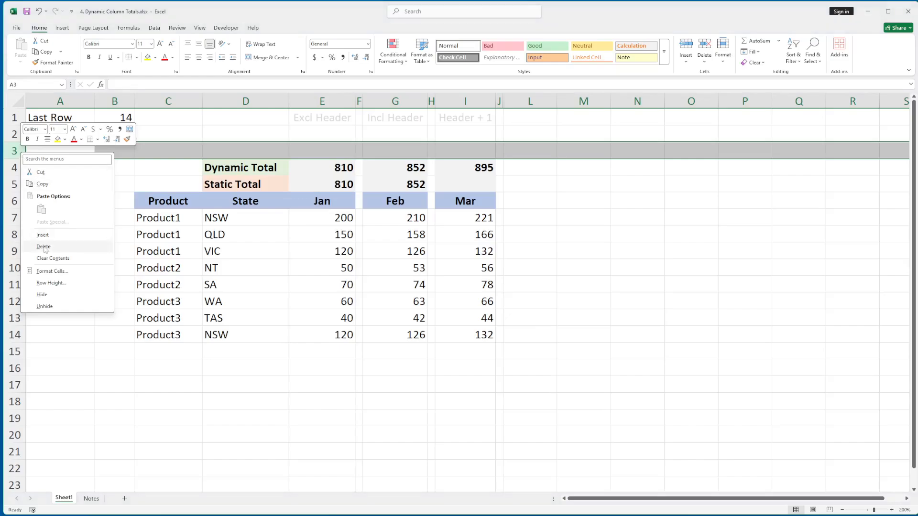
left_click(43, 235)
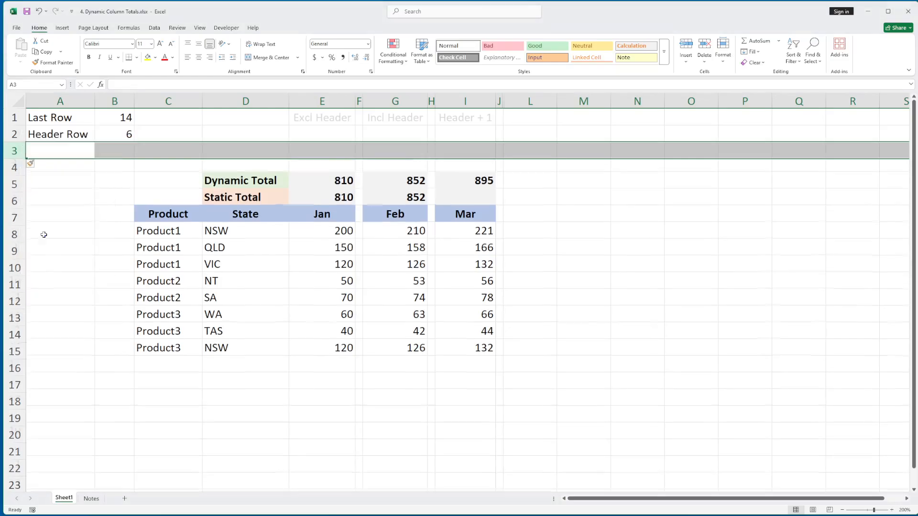
Try the number 1 as the Mar column header in I7, and undo it
left_click(445, 220)
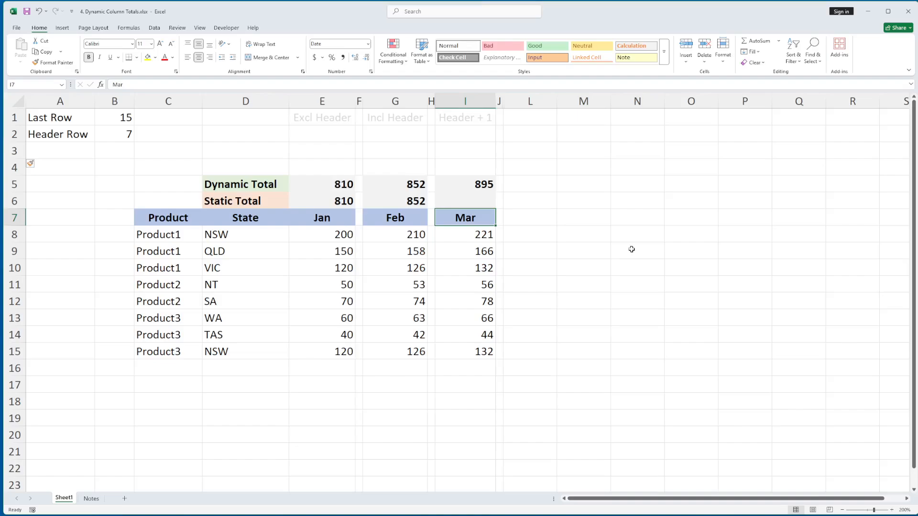
type("1")
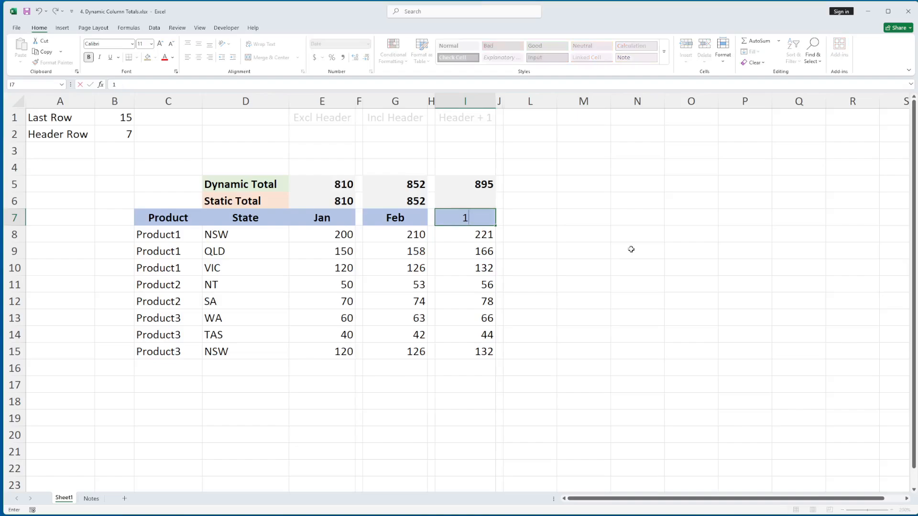
key("Up")
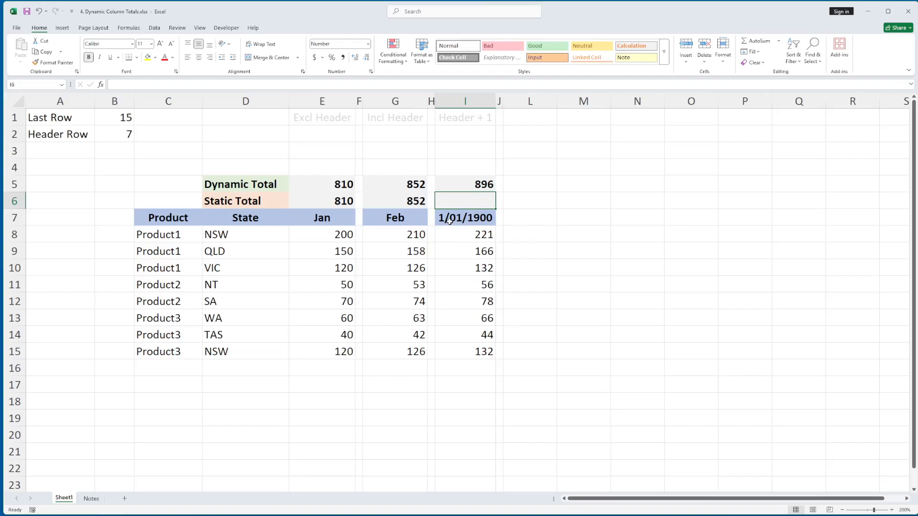
key("ctrl+z")
Examine the hard-coded row number in the first INDEX of the Mar dynamic total formula in I5
left_click(471, 186)
key("F2")
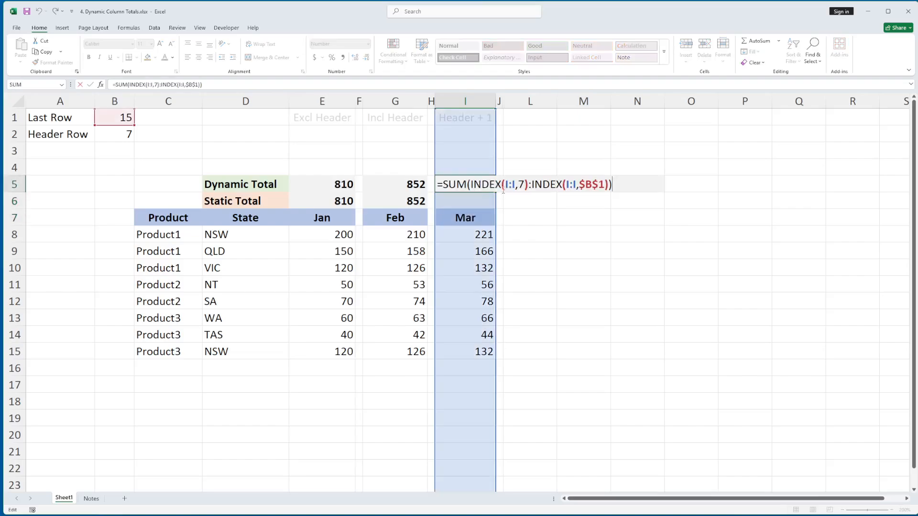
double_click(521, 184)
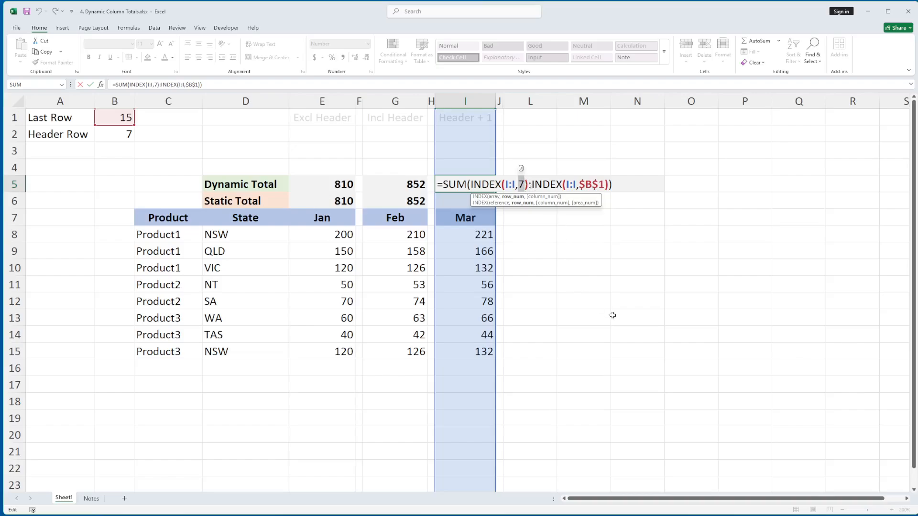
key("Escape")
Undo the row insertion and restore the $B$2+1 row argument in the Mar dynamic total formula in I4
key("ctrl+z")
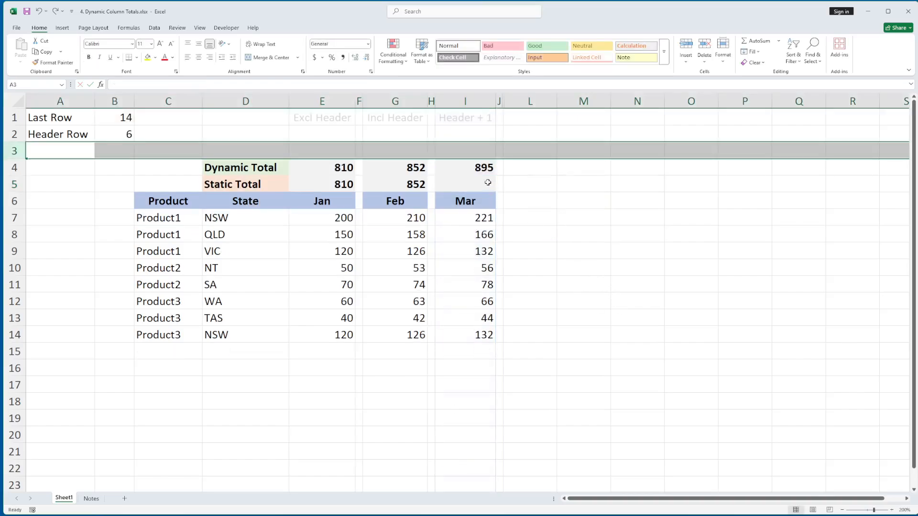
left_click(67, 150)
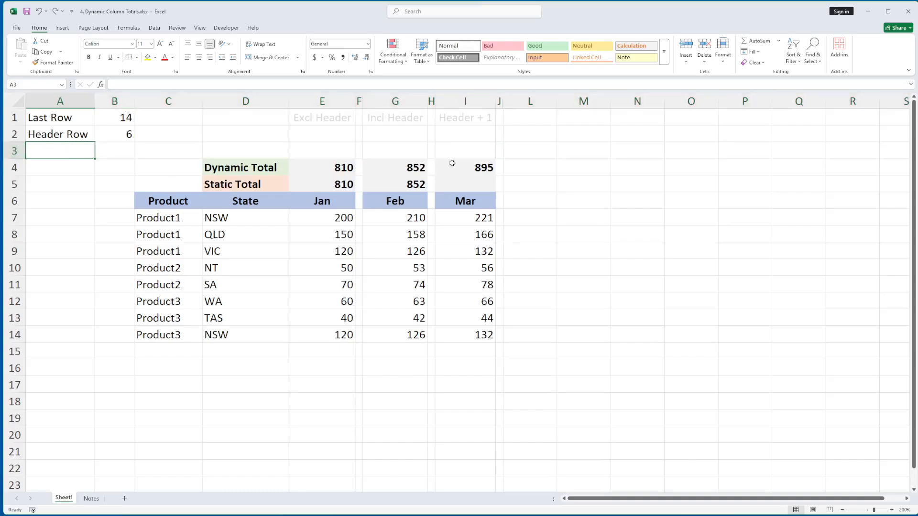
left_click(451, 164)
key("F2")
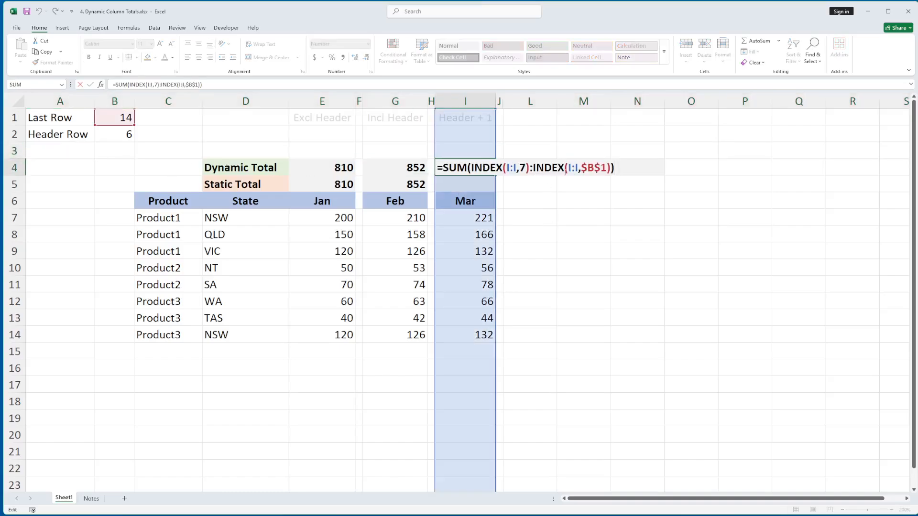
key("Escape")
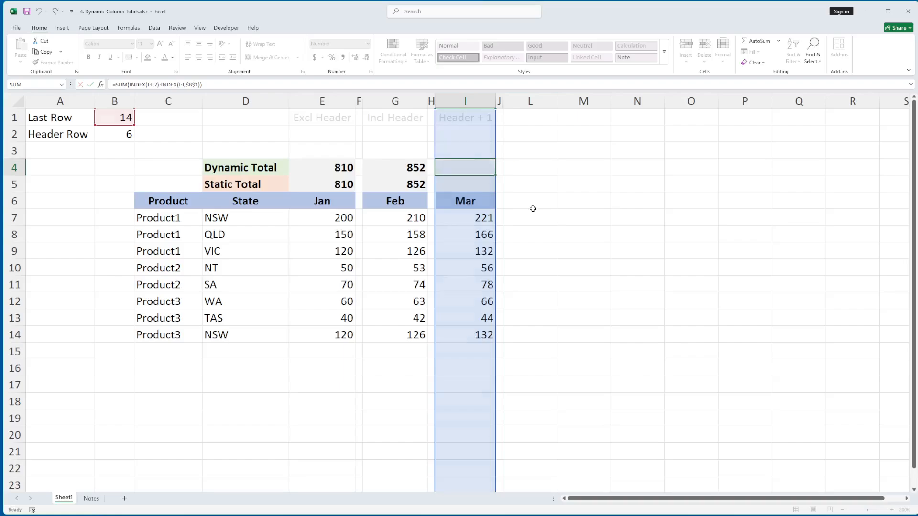
key("F2")
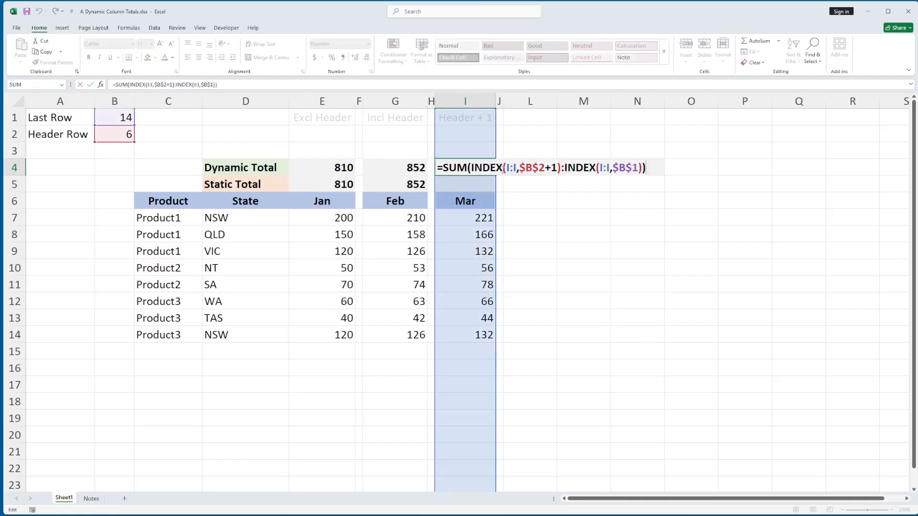
Examine the $B$2 reference in the Mar dynamic total formula in I4 and the ROW formula behind the Header Row value in B2
double_click(531, 167)
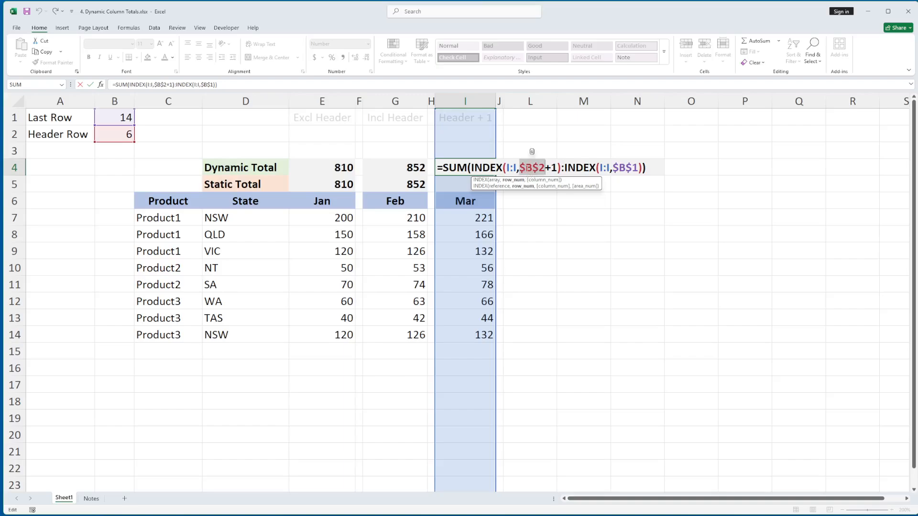
key("Escape")
left_click(117, 136)
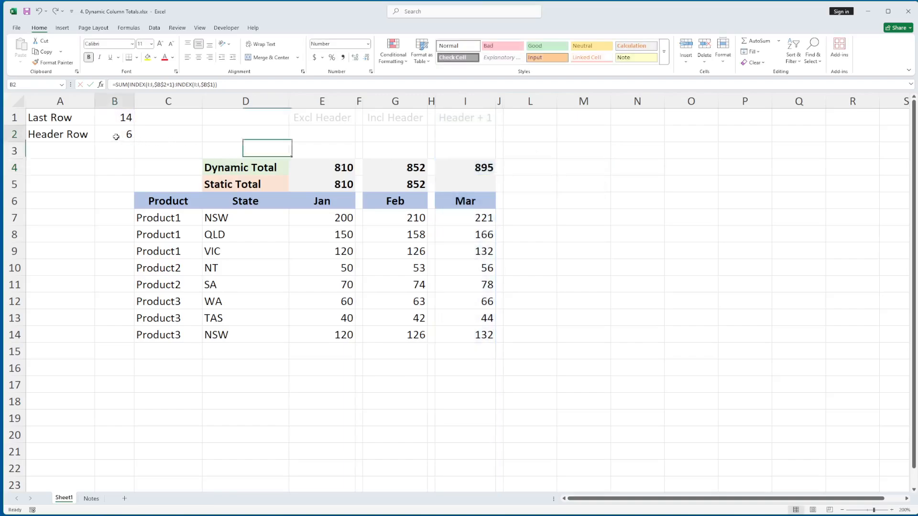
key("F2")
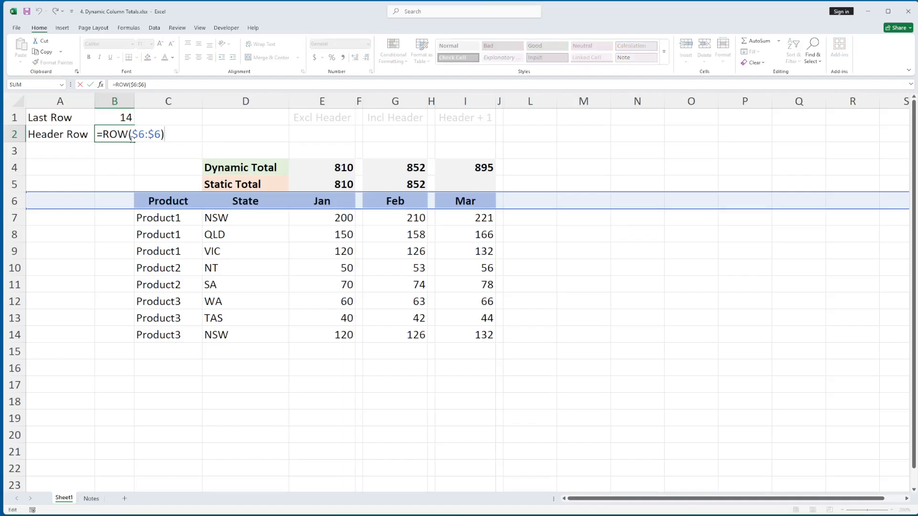
left_click(107, 135)
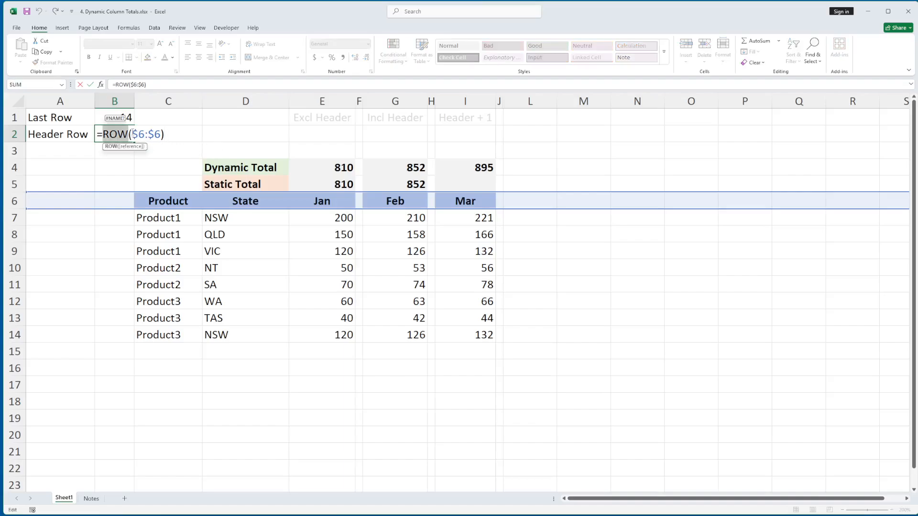
left_click_drag(132, 134, 156, 131)
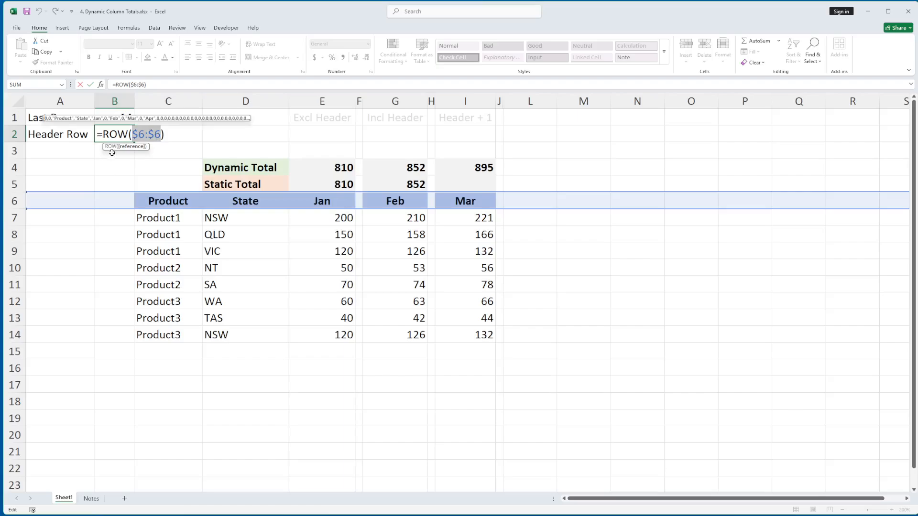
key("Escape")
Insert a blank row above row 3 and check the row reference inside the Header Row formula in B2
left_click(15, 150)
right_click(14, 151)
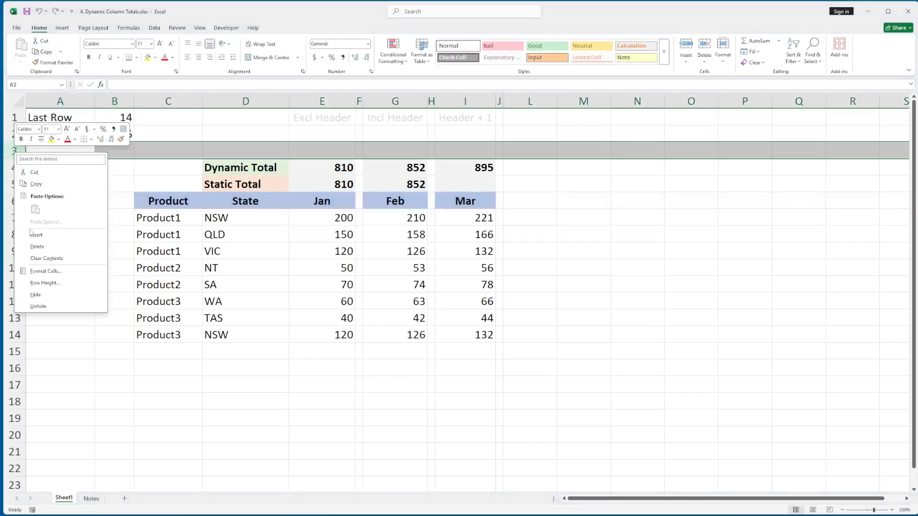
left_click(30, 234)
left_click(115, 134)
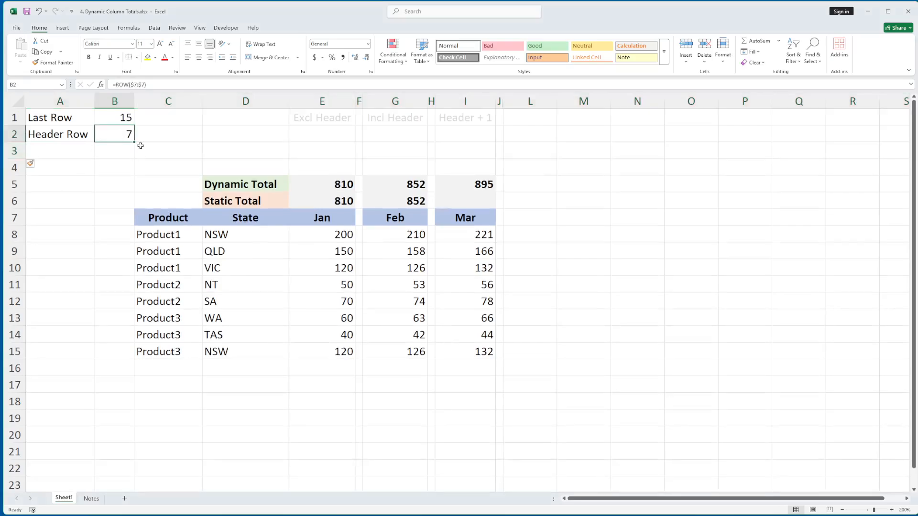
key("F2")
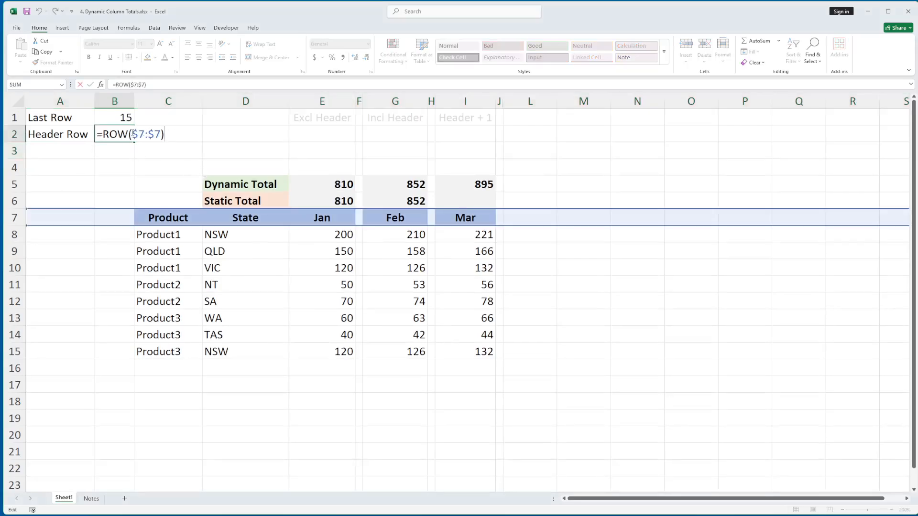
left_click_drag(133, 134, 160, 134)
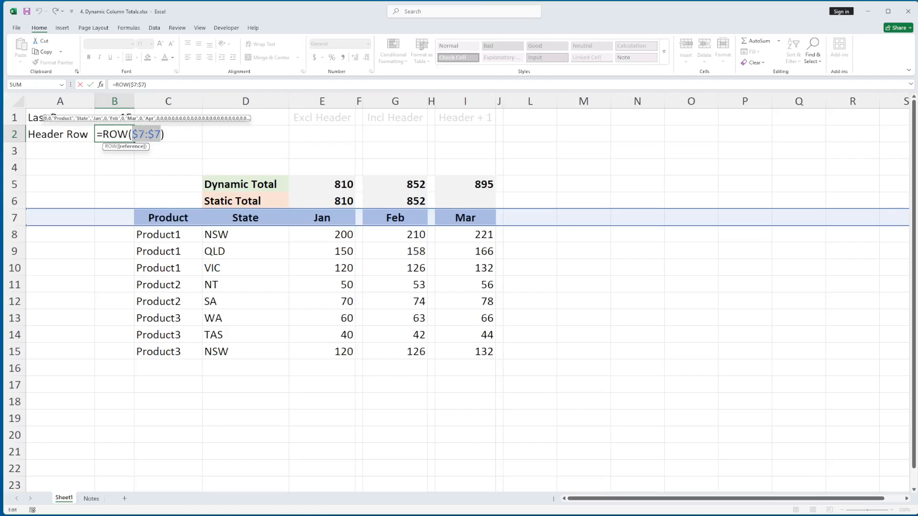
key("Escape")
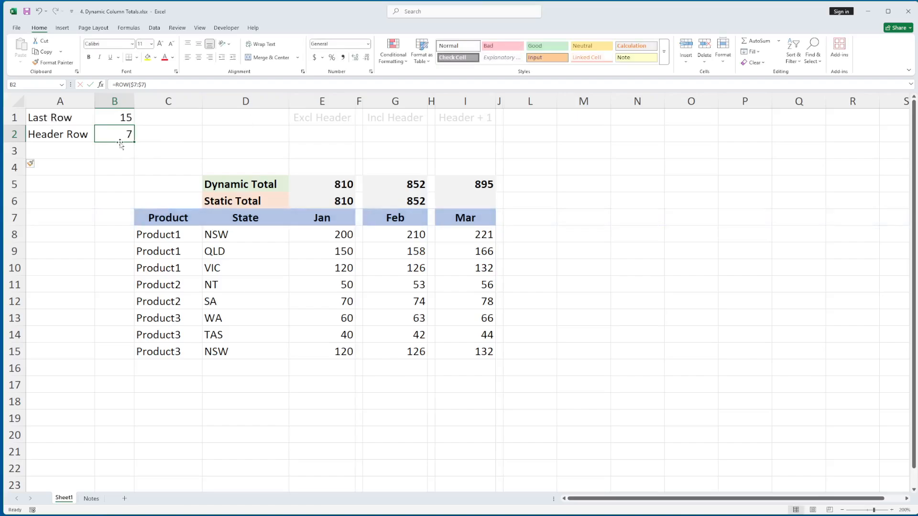
Delete the blank row 3 just inserted and check the row reference in the Header Row formula in B2 again
left_click(14, 152)
right_click(22, 153)
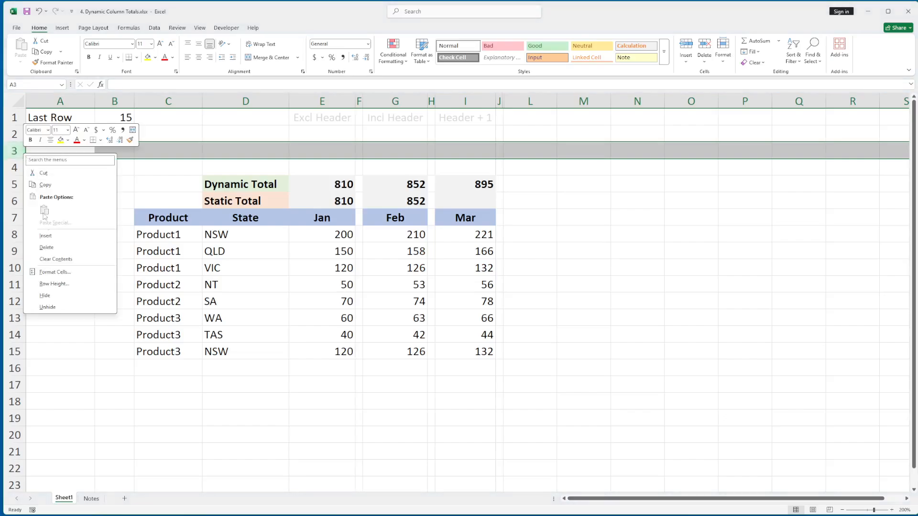
left_click(48, 249)
left_click(121, 134)
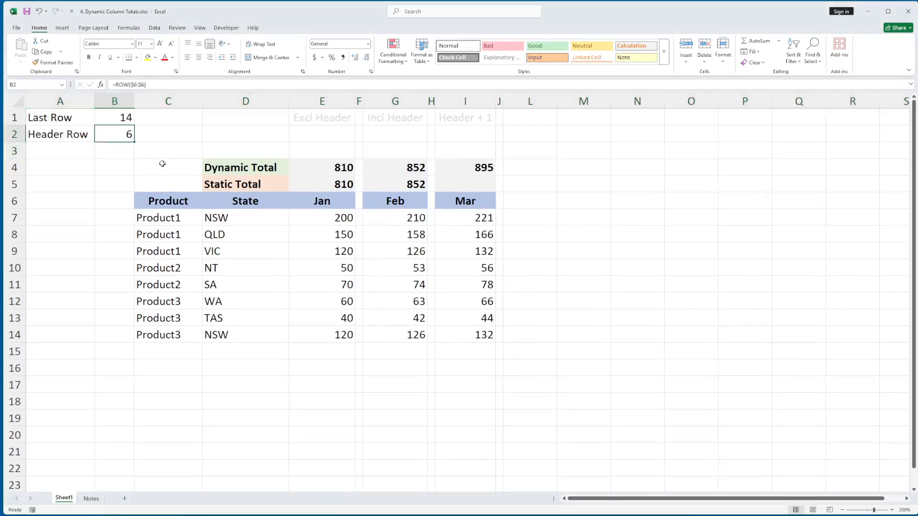
key("F2")
left_click_drag(132, 135, 162, 135)
key("Escape")
Try the date 1/1/2025 as the Mar column header in I6, and undo it
left_click(473, 170)
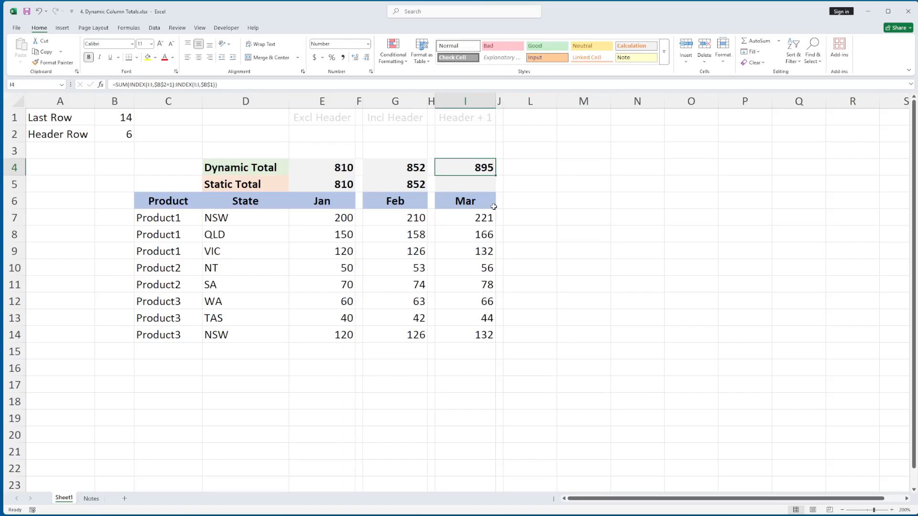
left_click(475, 204)
type("1")
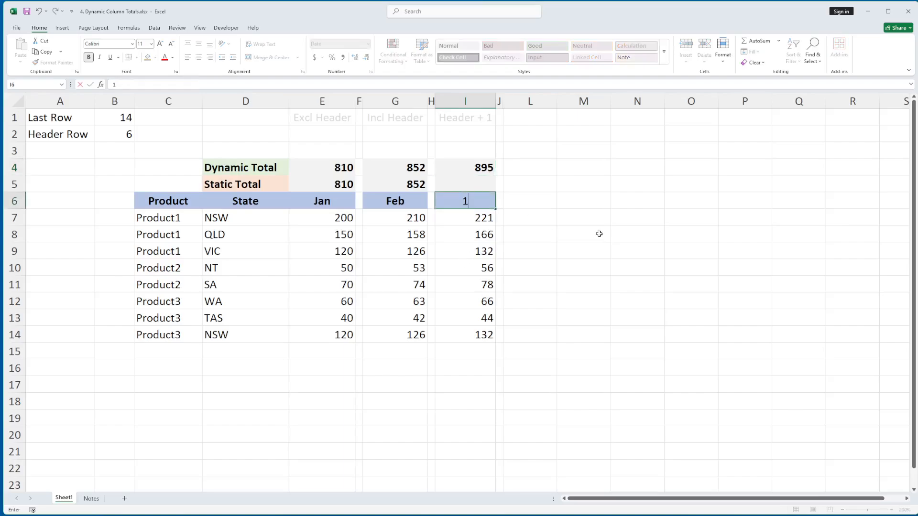
type("/1/2025")
key("Return")
key("Up")
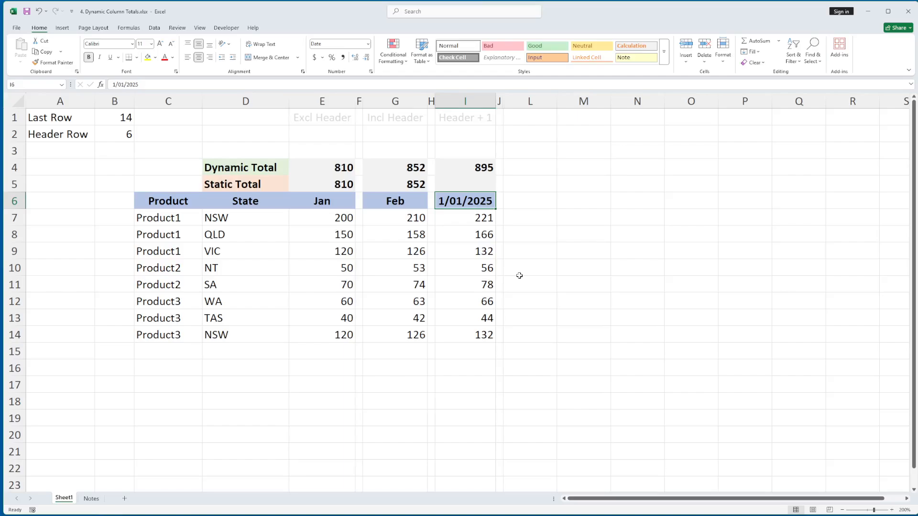
key("ctrl+z")
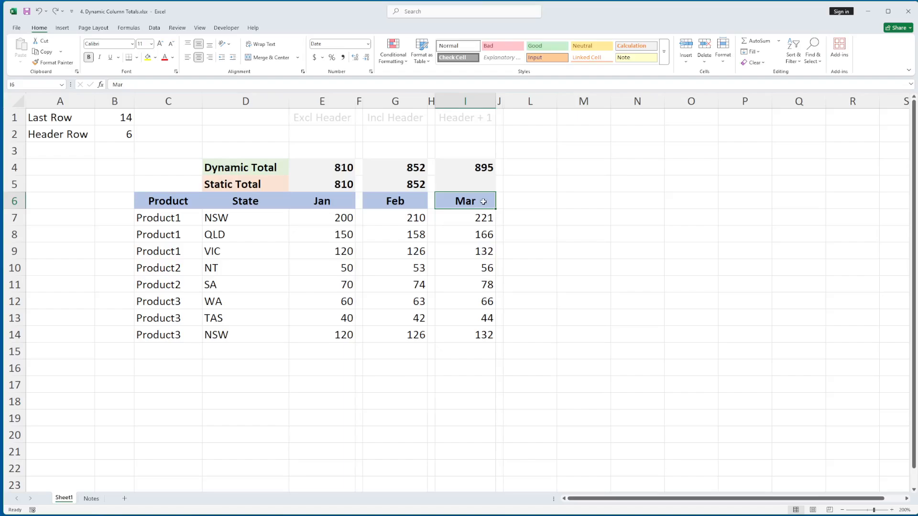
Set the Mar column header in I6 to the date 1/1/2025 and delete the data rows 7 to 14
type("1/1")
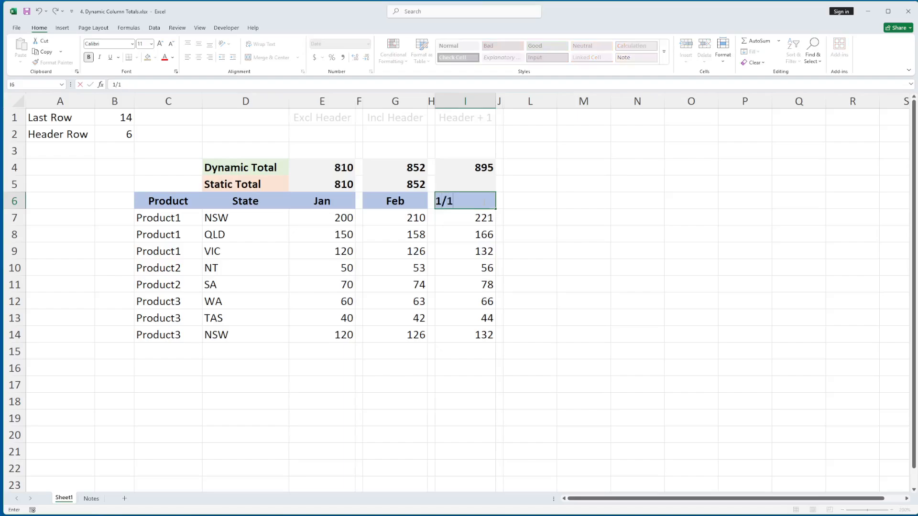
type("/2025")
key("ctrl+Return")
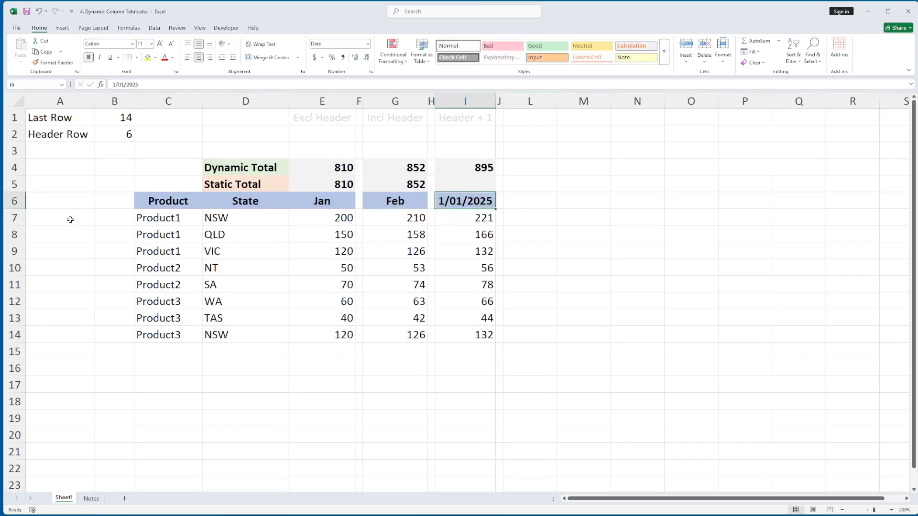
left_click_drag(14, 217, 16, 336)
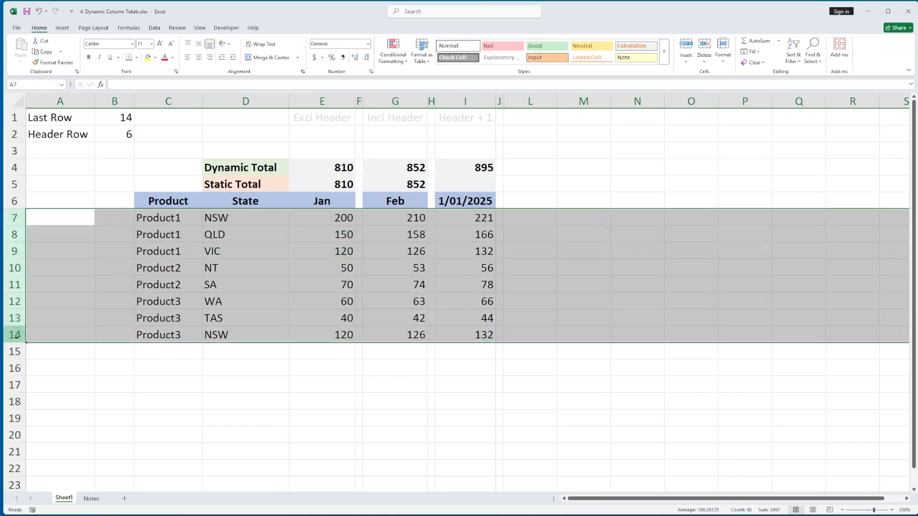
right_click(16, 336)
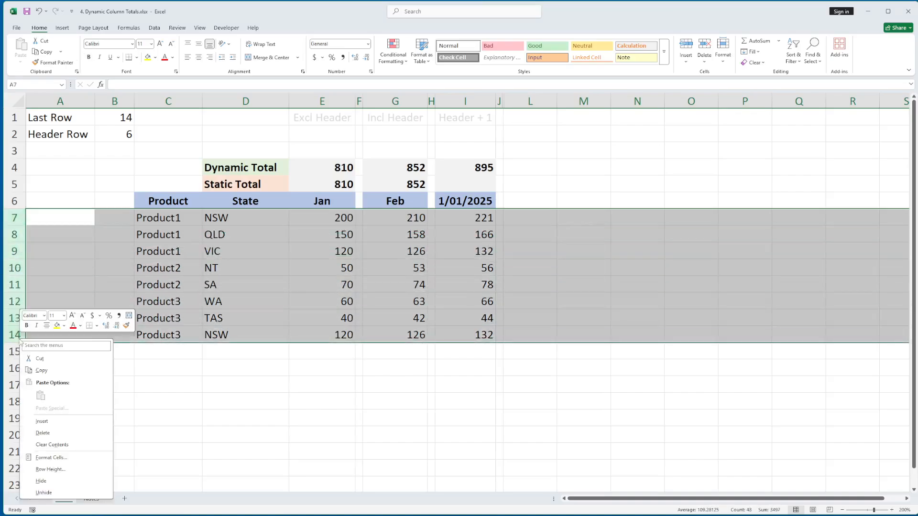
left_click(42, 433)
Check the header row and the range I6:I7 covered by the Mar total, and undo the row deletion and the date header
left_click(455, 203)
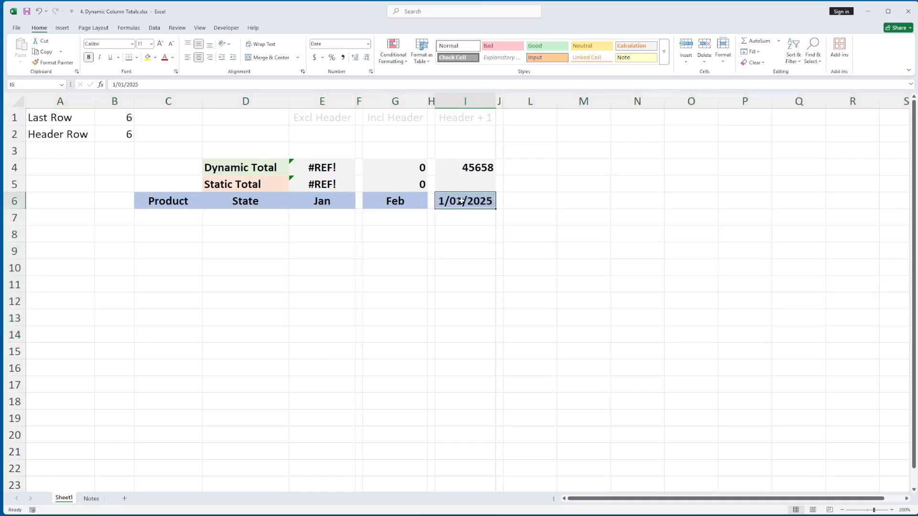
left_click(15, 201)
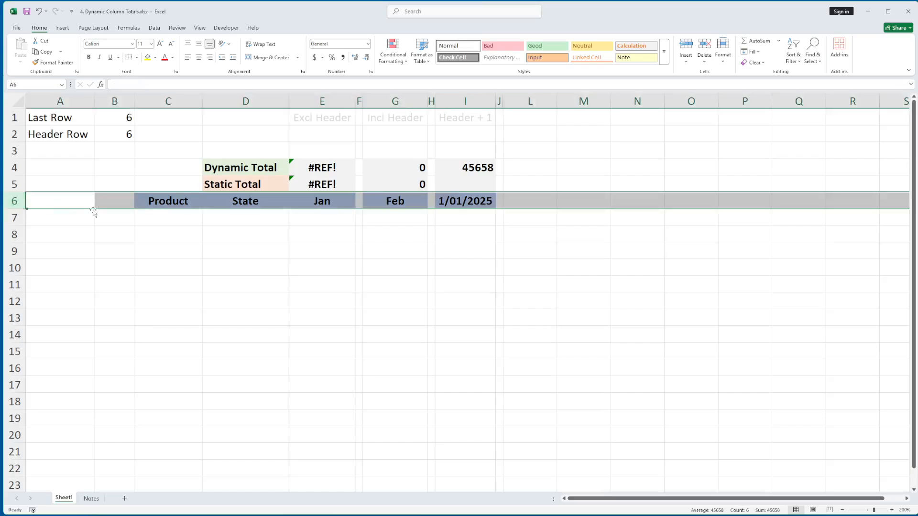
left_click(462, 218)
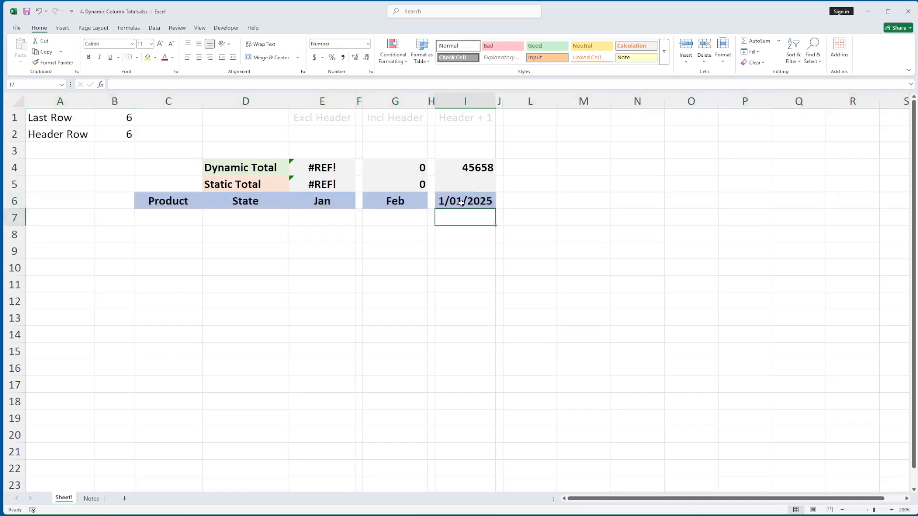
left_click_drag(461, 201, 466, 210)
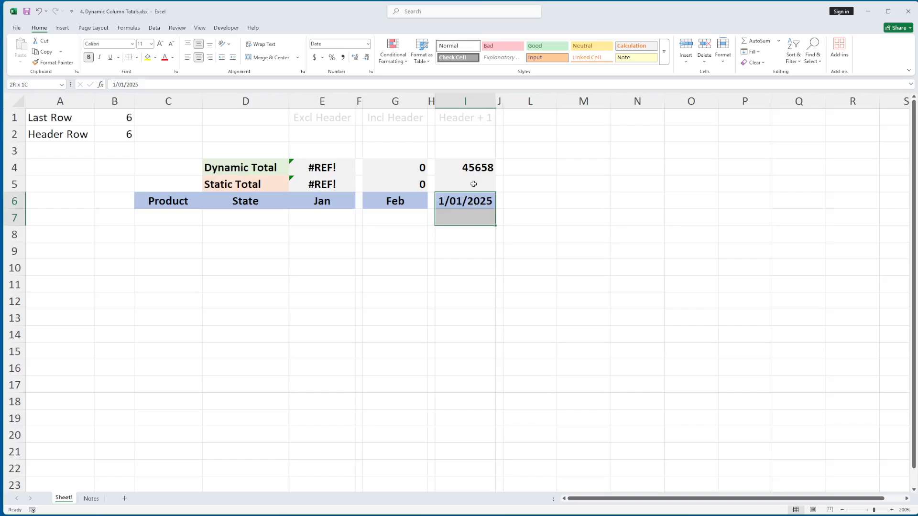
key("ctrl+z")
key("ctrl+z")
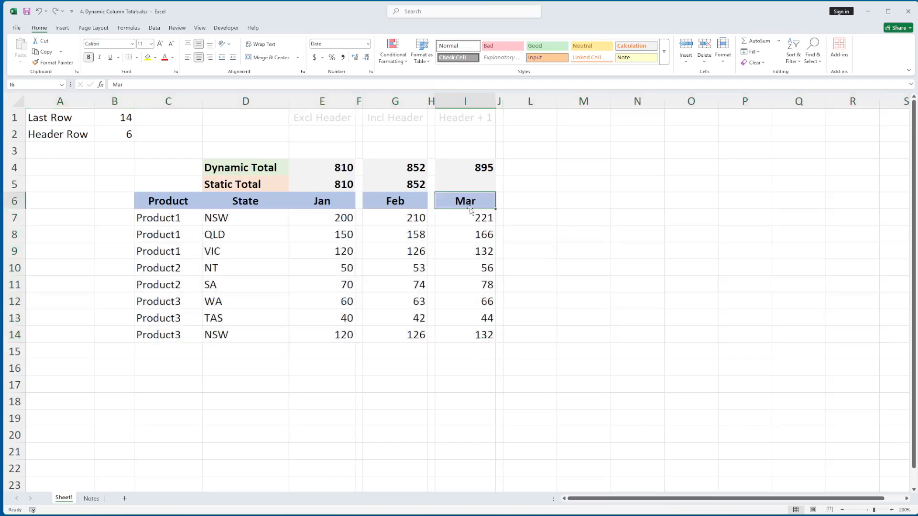
Unhide the Apr column K between columns J and L
left_click_drag(499, 101, 518, 101)
right_click(518, 101)
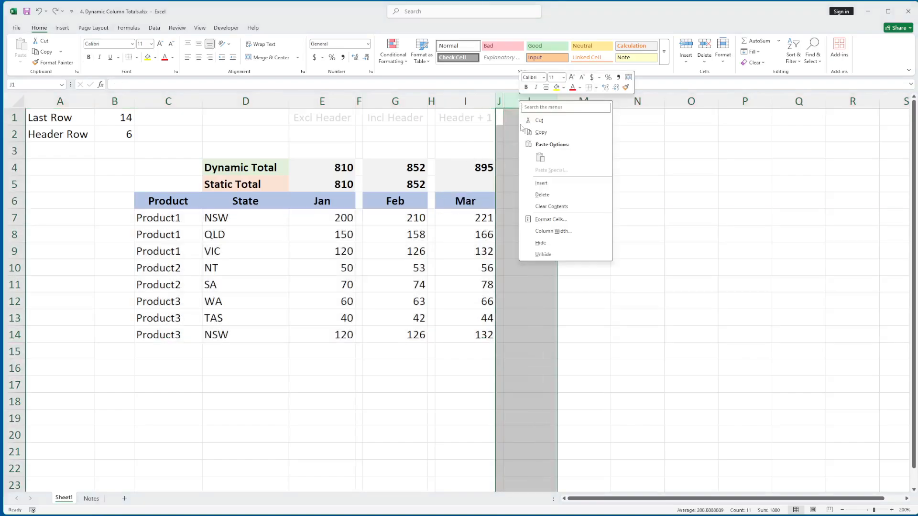
left_click(543, 254)
Examine the IF logical test and the SUM/INDEX argument of the Apr dynamic total formula in K4
left_click(525, 171)
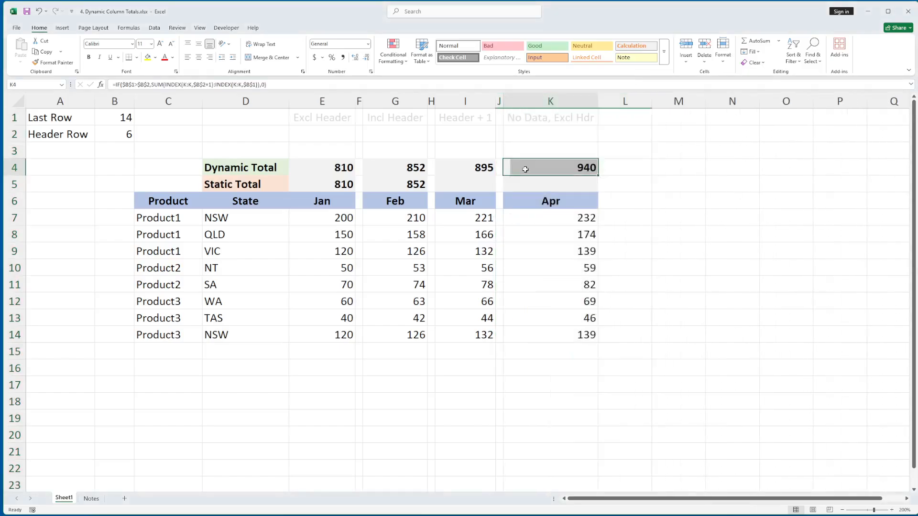
key("F2")
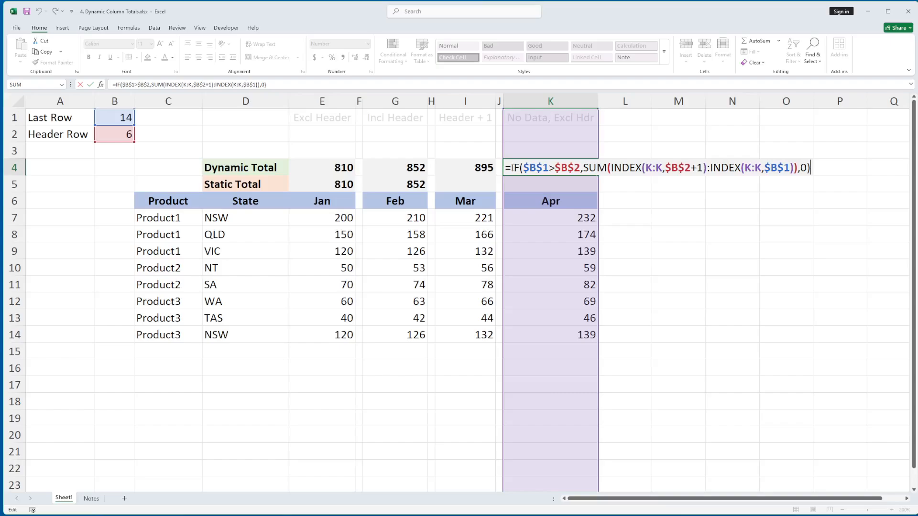
left_click_drag(512, 168, 580, 169)
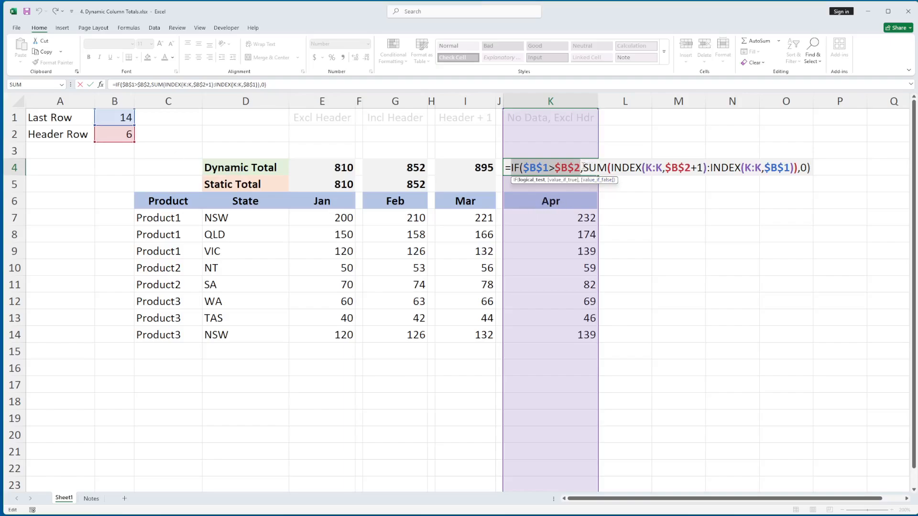
left_click_drag(583, 167, 799, 177)
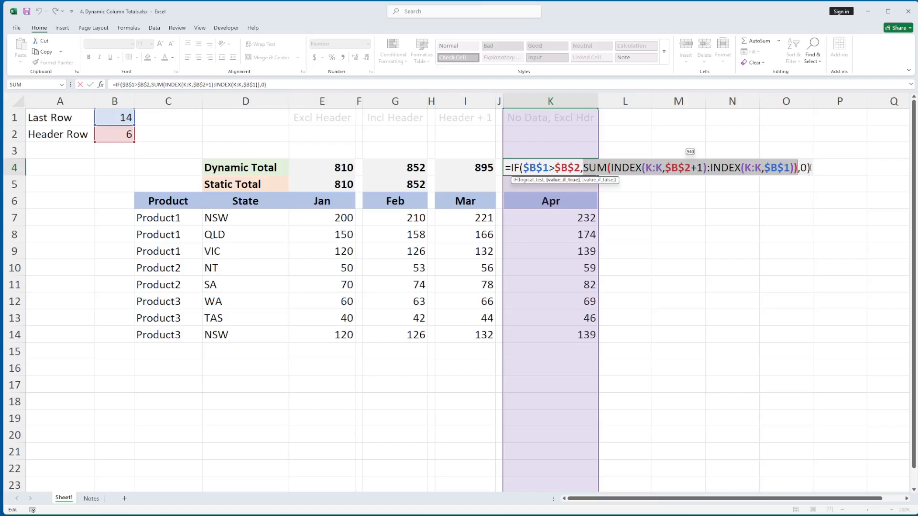
key("ctrl+Return")
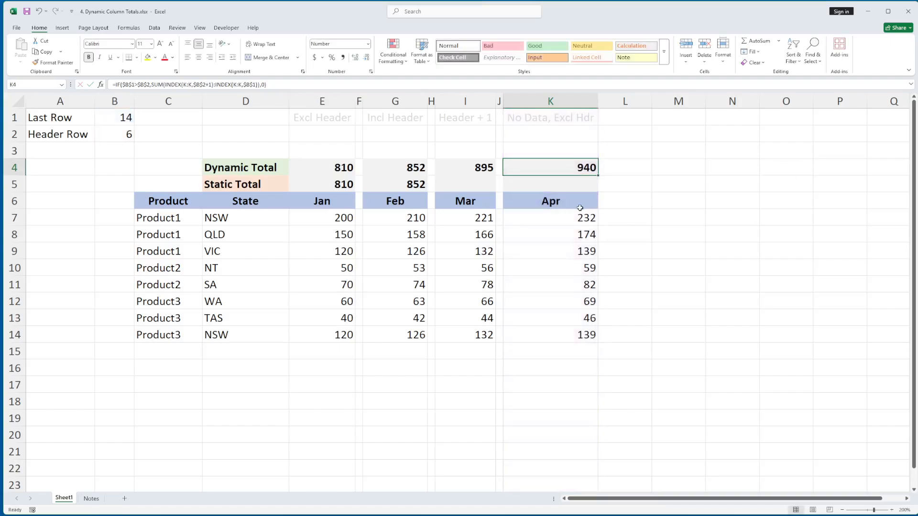
Set the Apr column header in K6 to the date 1/01/2025
key("Down")
key("Down")
type("1")
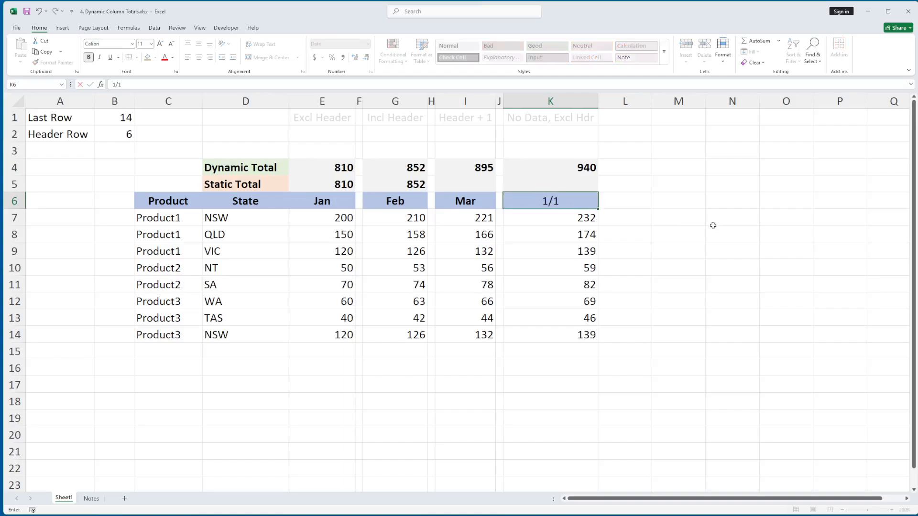
type("/01/2025")
key("ctrl+Return")
mouse_move(546, 209)
left_mouse_down()
mouse_move(546, 201)
mouse_move(546, 209)
left_mouse_up()
Try deleting the data rows 7 to 14 to test the totals without data, and undo the deletion
left_click_drag(11, 217, 10, 333)
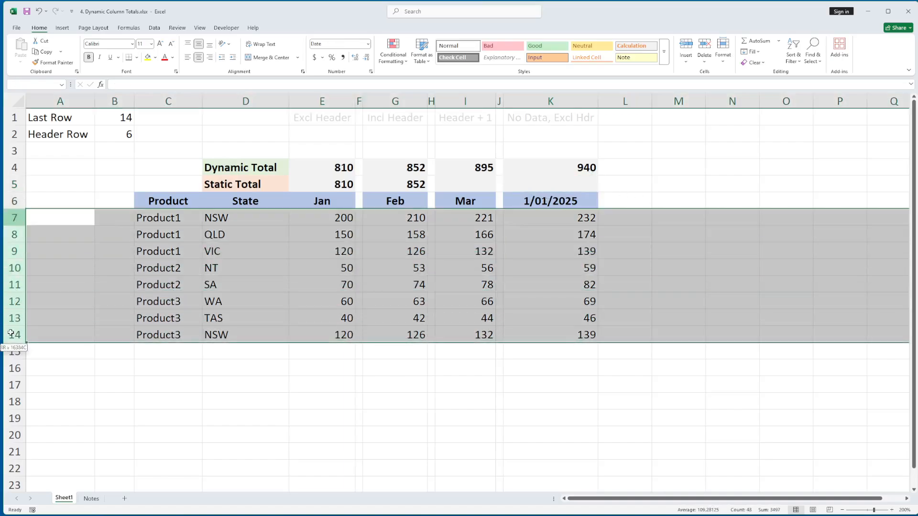
right_click(10, 333)
left_click(53, 428)
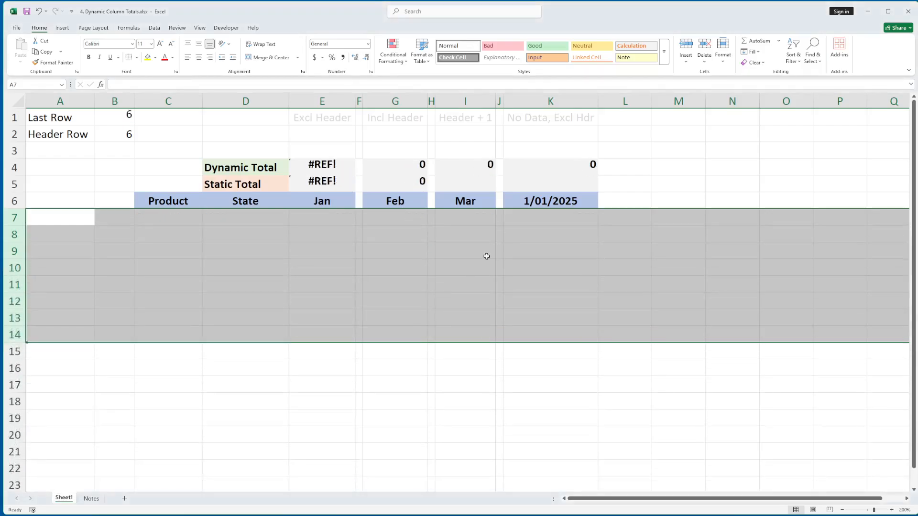
key("ctrl+z")
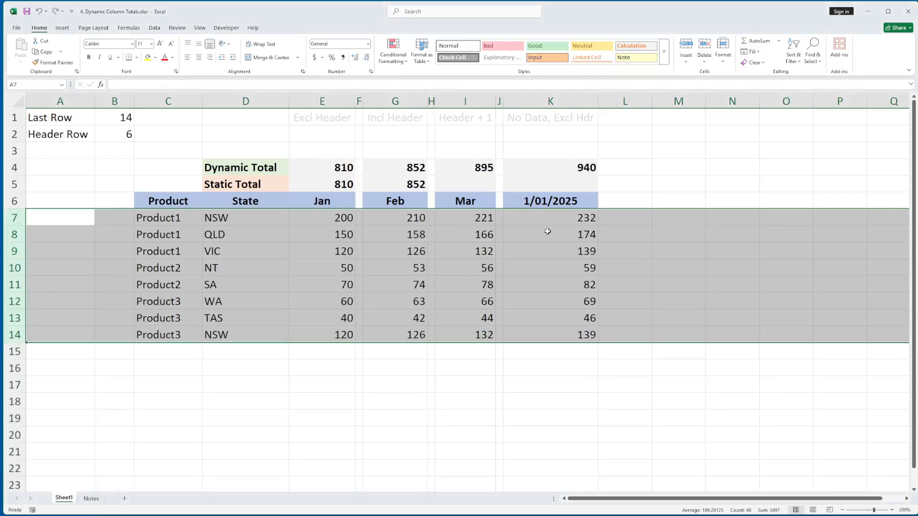
Undo the date entry in the Apr column header K6 and select the Apr dynamic total
key("ctrl+z")
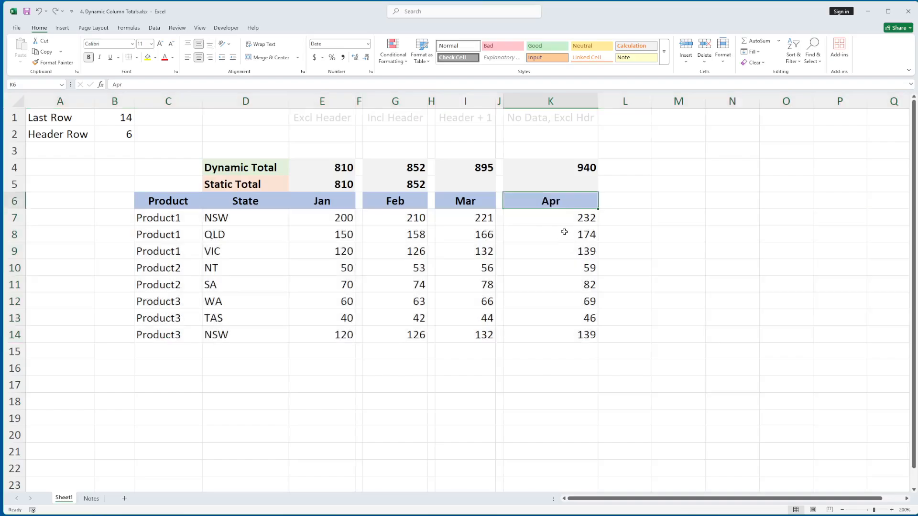
left_click(571, 170)
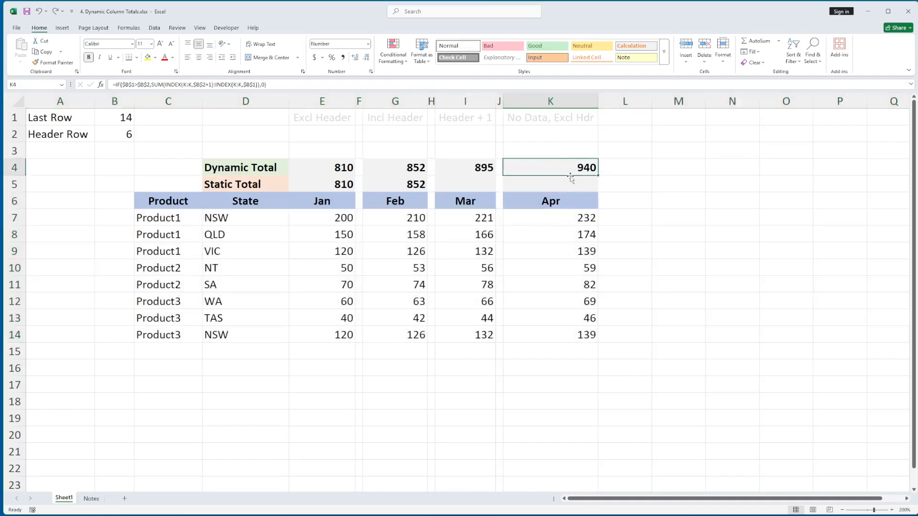
Change the Mar column header in I6 to Mar 2025
left_click(460, 203)
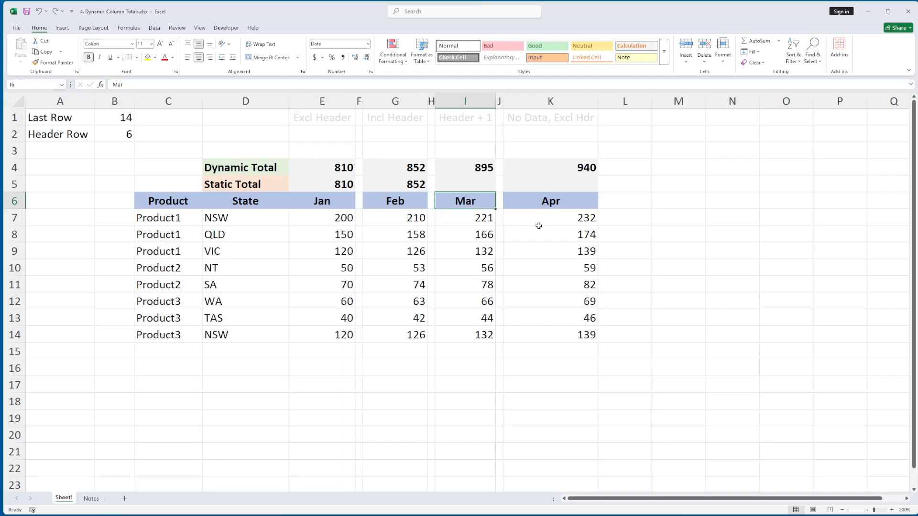
key("F2")
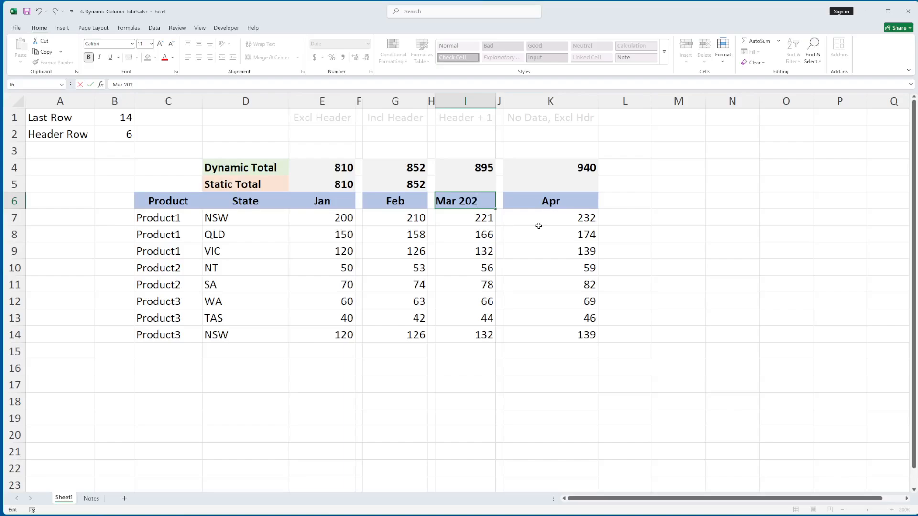
key("ctrl+Return")
Apply the custom number format mmm yyyy to the March header in I6
right_click(482, 214)
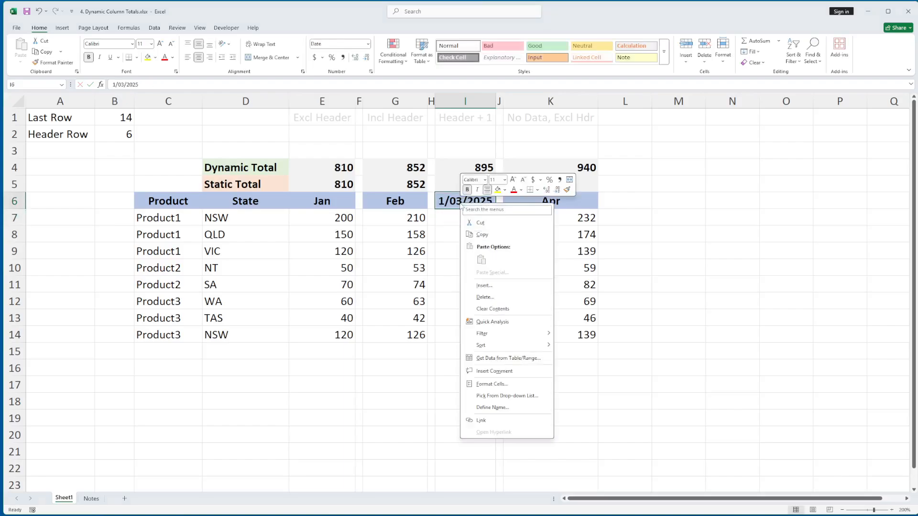
left_click(483, 384)
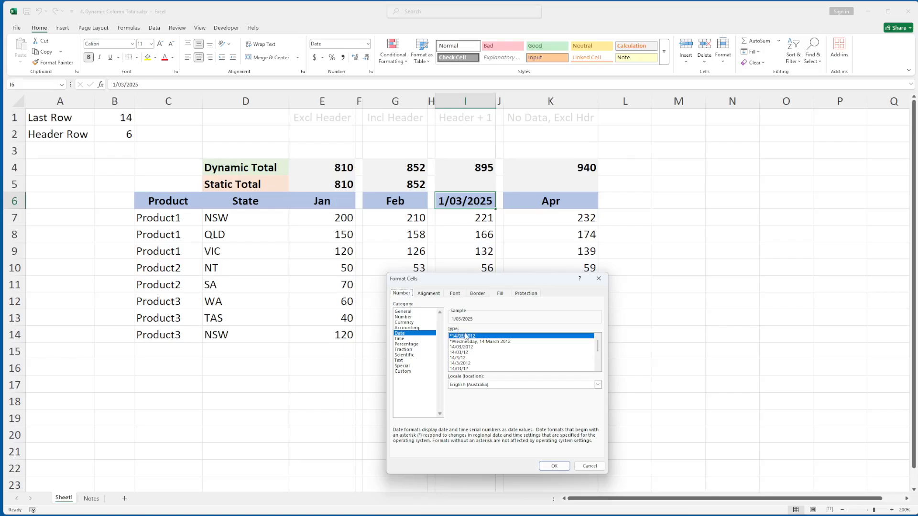
left_click(406, 371)
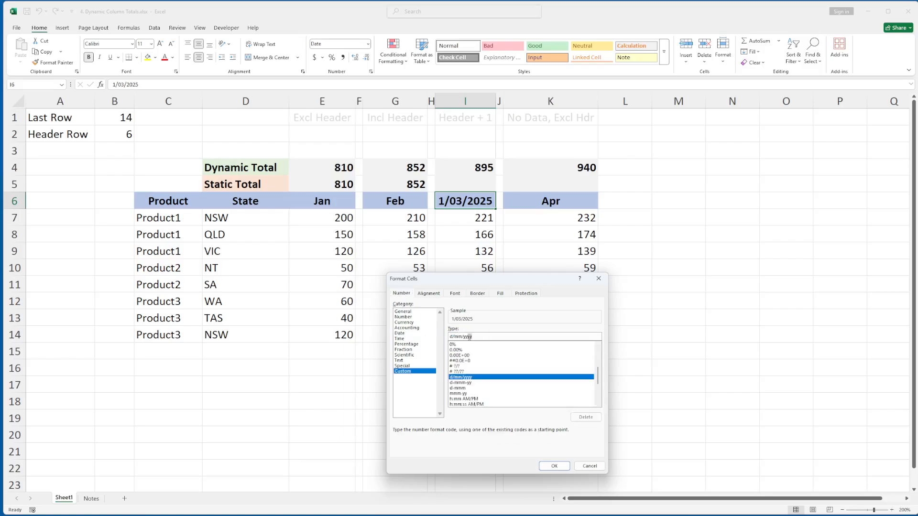
left_click_drag(469, 337, 437, 337)
type("mmm")
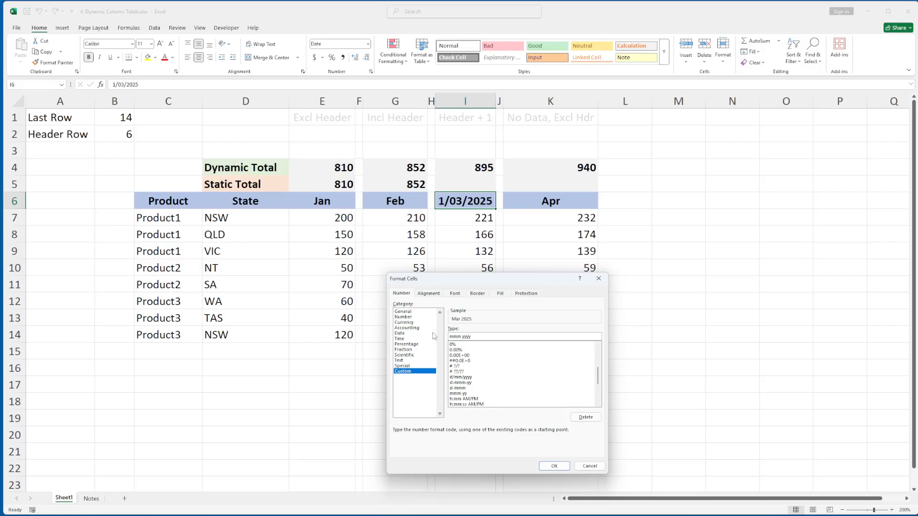
left_click(554, 466)
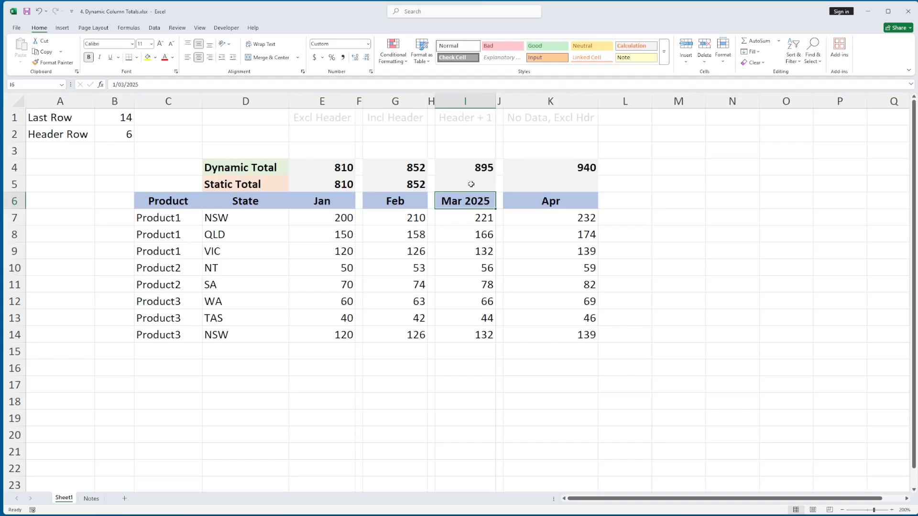
Try deleting the data rows 7 to 14 to test the totals with the date header in I6
left_click(476, 218)
left_click(469, 207)
left_click_drag(16, 219, 15, 337)
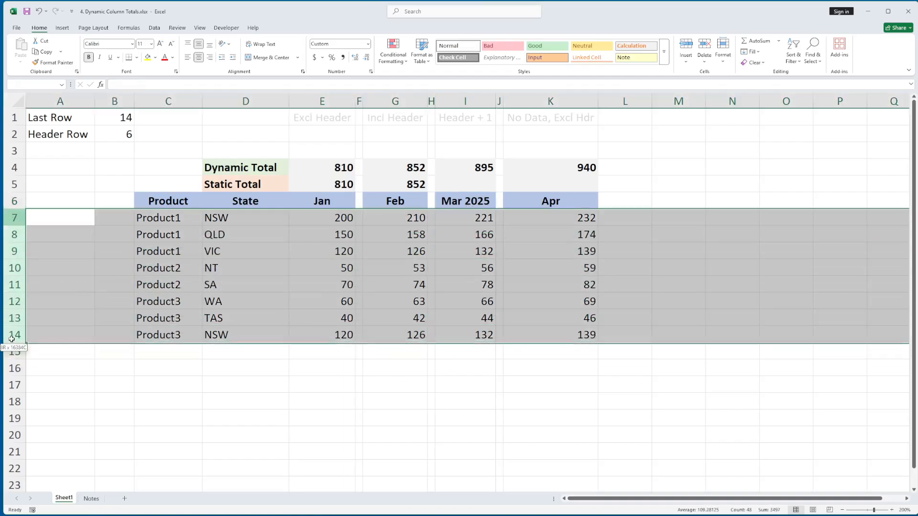
right_click(15, 337)
left_click(35, 432)
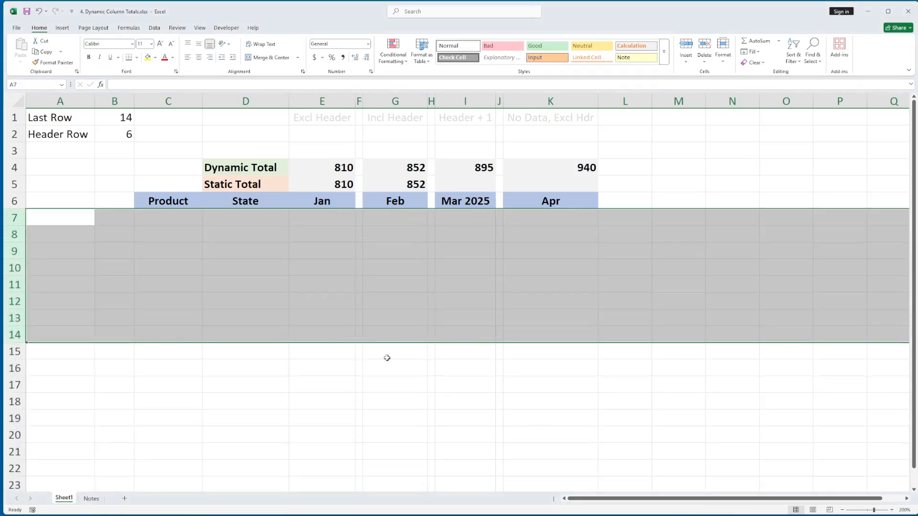
left_click(481, 201)
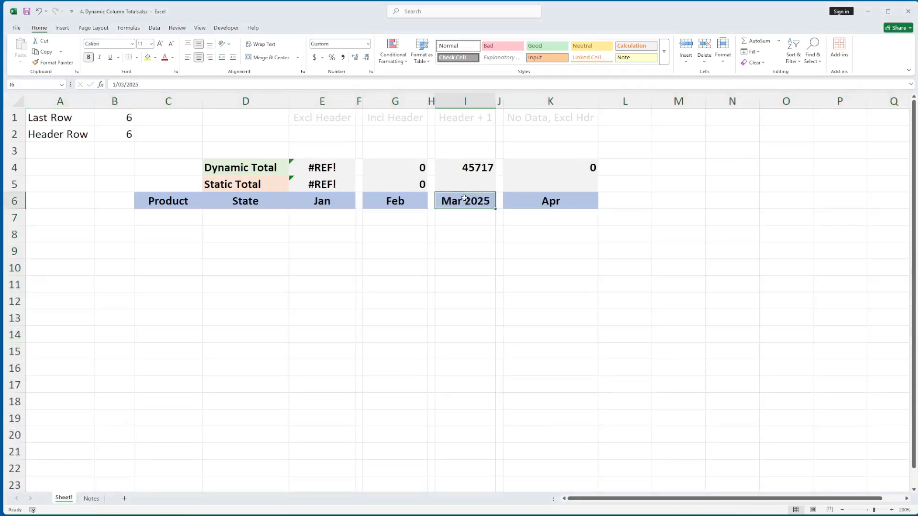
Try copying the Mar 2025 header into the Apr header K6, and undo both the paste and the row deletion
left_click(544, 202)
left_click(455, 201)
key("ctrl+c")
left_click(533, 201)
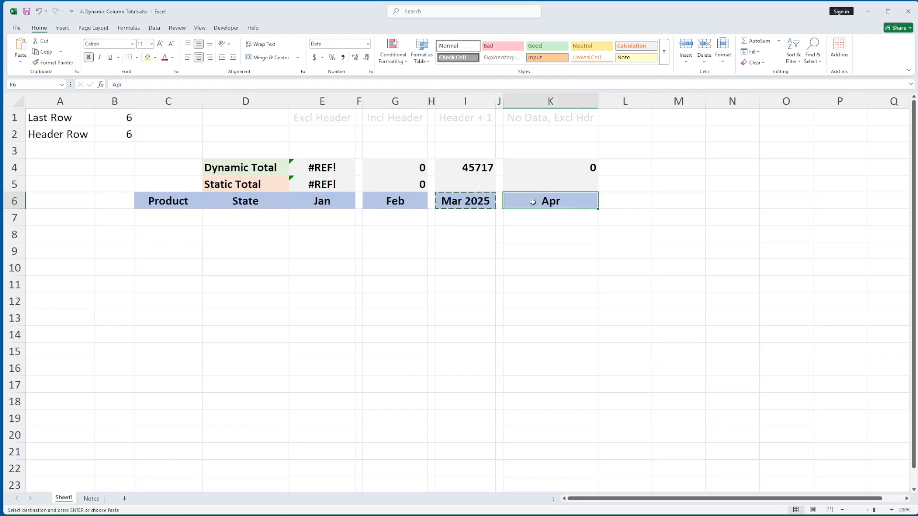
key("ctrl+v")
key("ctrl+z")
key("ctrl+z")
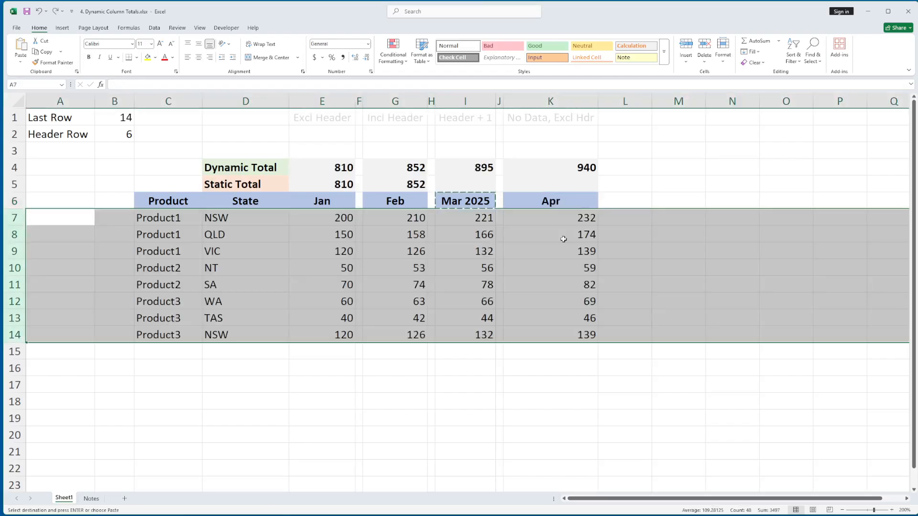
left_click(487, 235)
key("Escape")
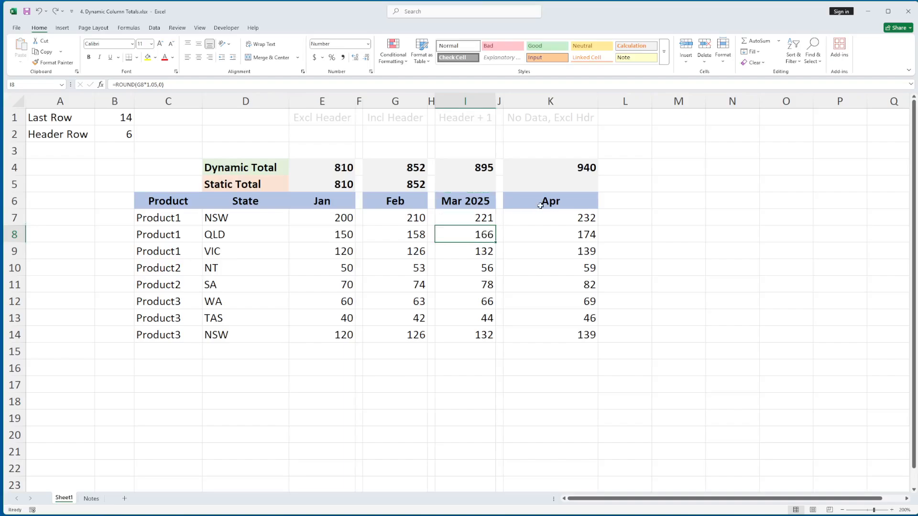
Examine the dynamic total formula in K4, including its IF check and the first INDEX function
left_click(567, 168)
key("F2")
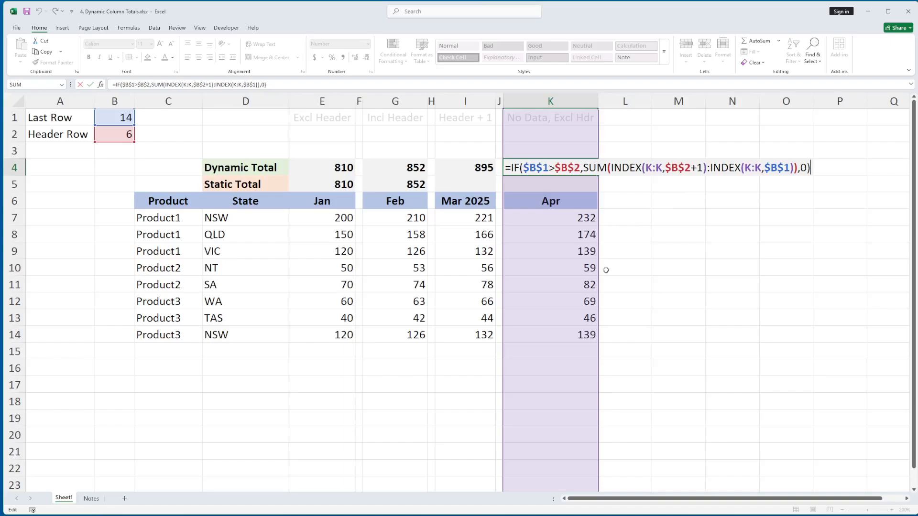
key("ctrl+Return")
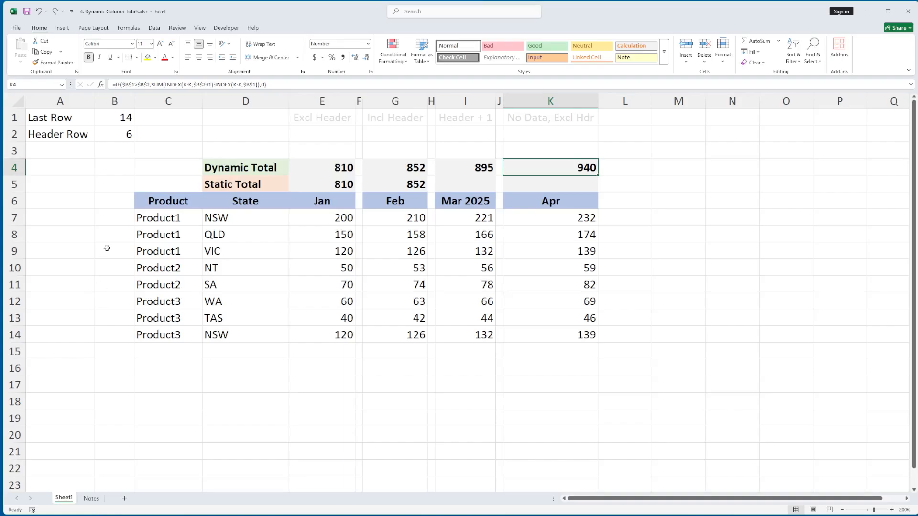
left_click_drag(111, 163, 102, 366)
left_click(250, 384)
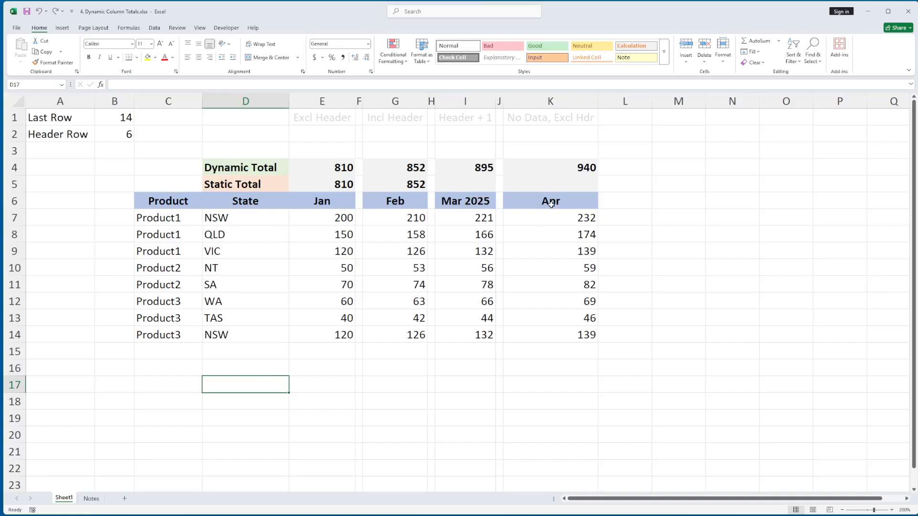
left_click(564, 171)
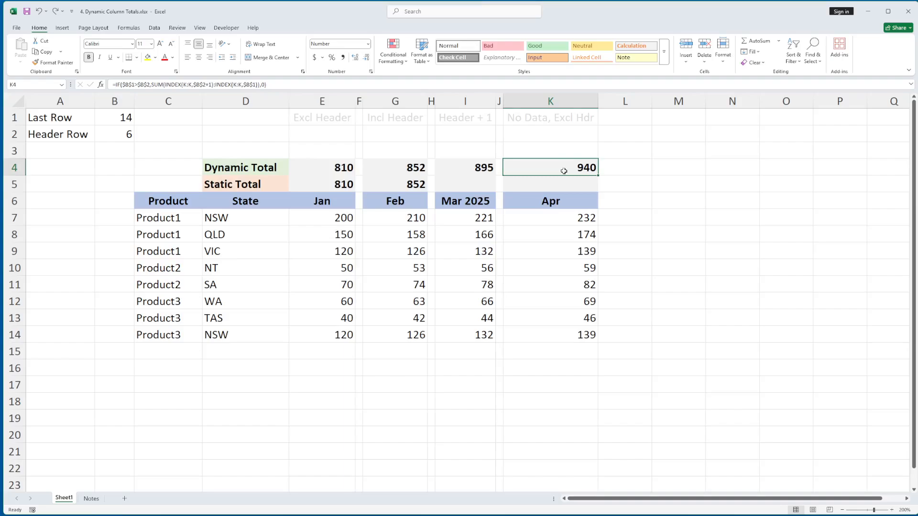
key("F2")
left_click_drag(609, 167, 645, 167)
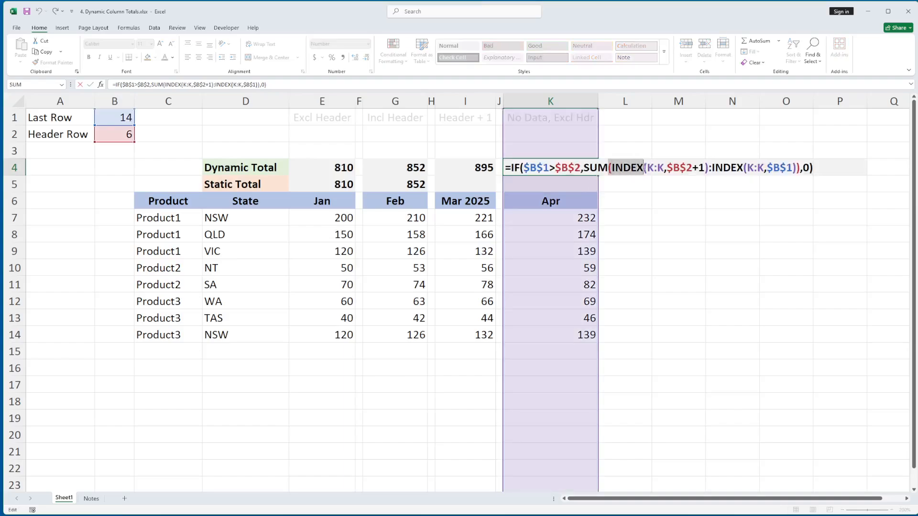
key("Escape")
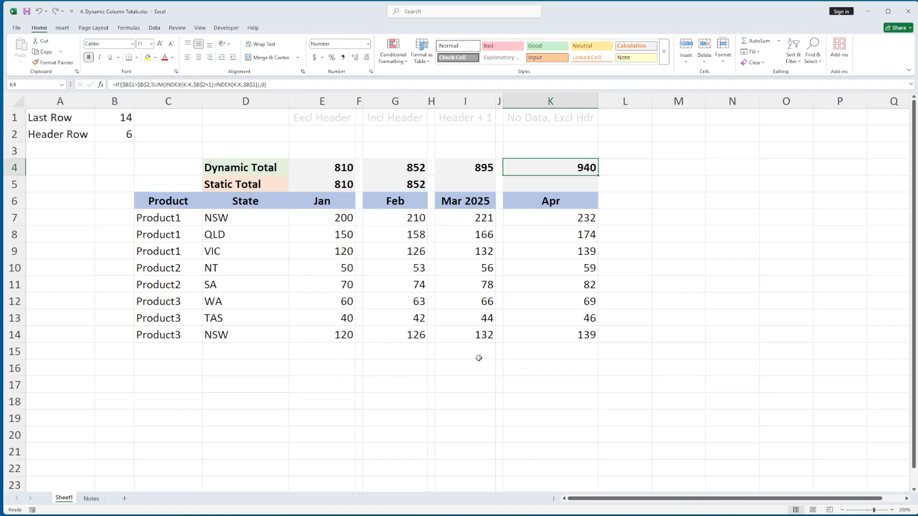
Try drafting the formula =chooserow(K:K,B1) in K17 and discard it
left_click(525, 386)
type("=cho")
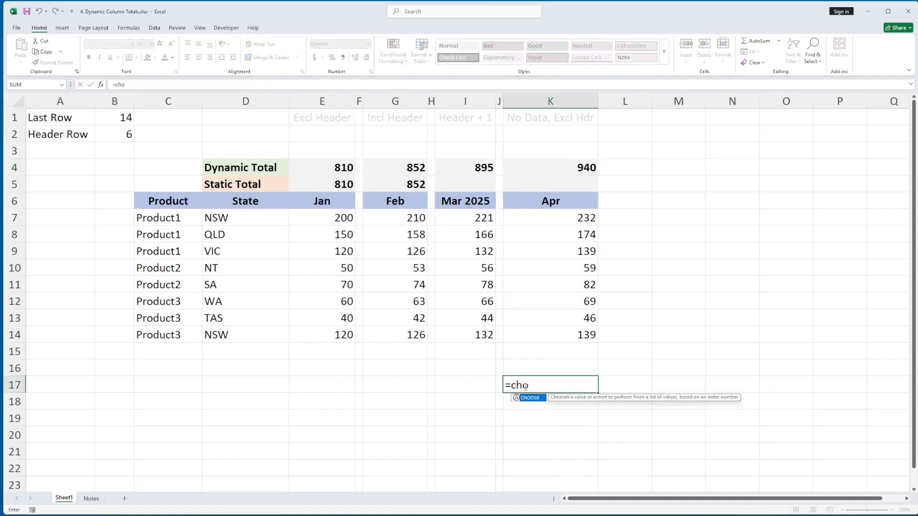
type("oserow(")
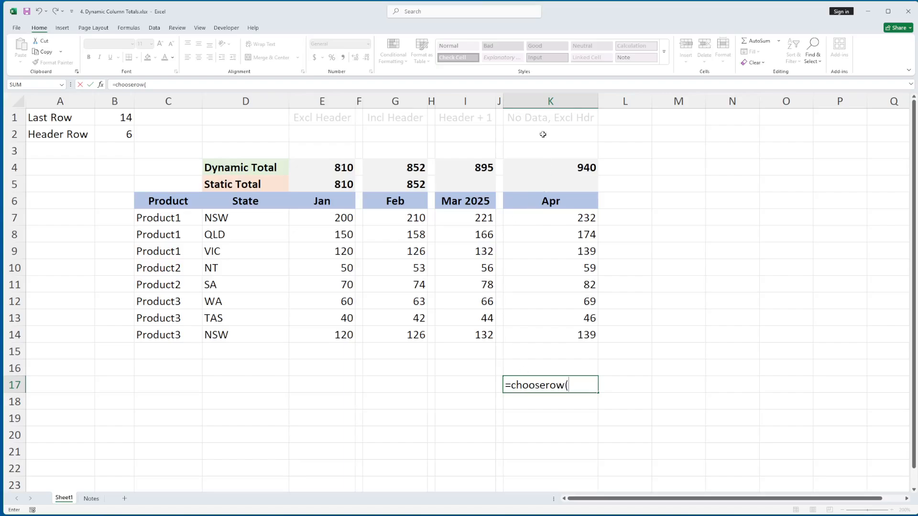
left_click(554, 102)
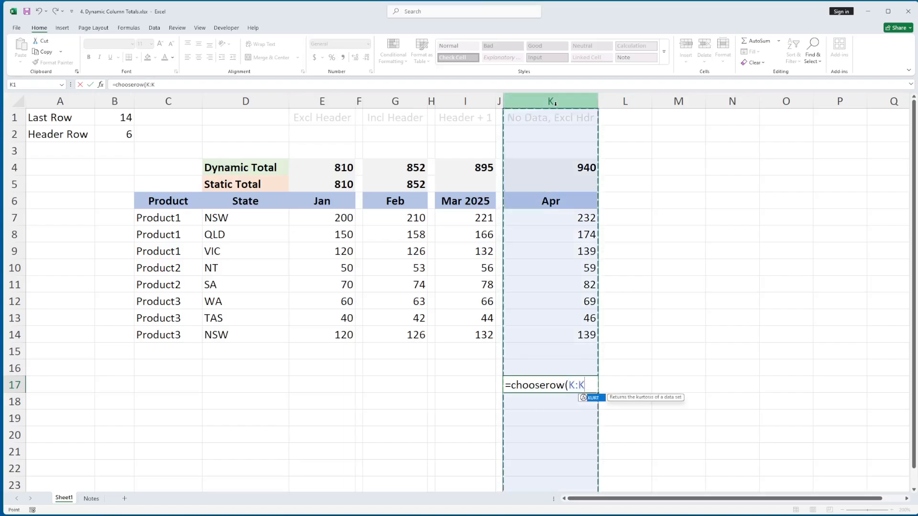
type(",")
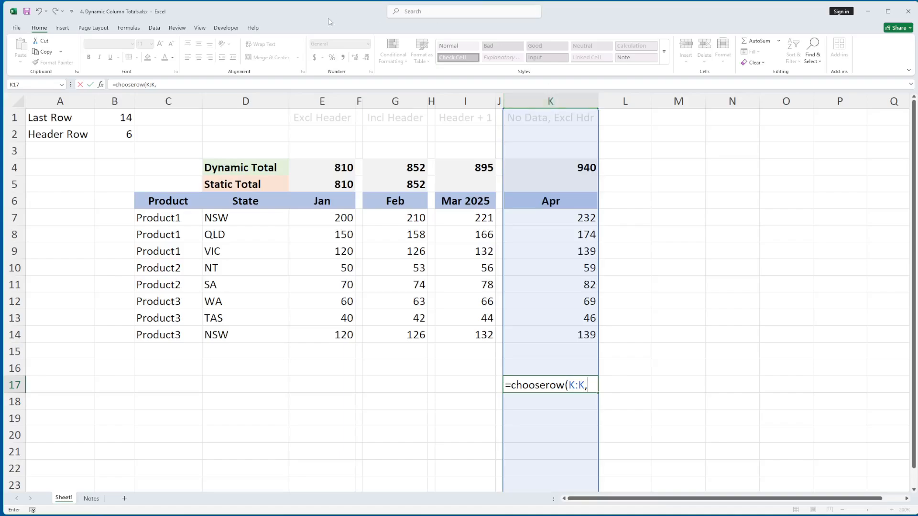
left_click(118, 117)
type(")")
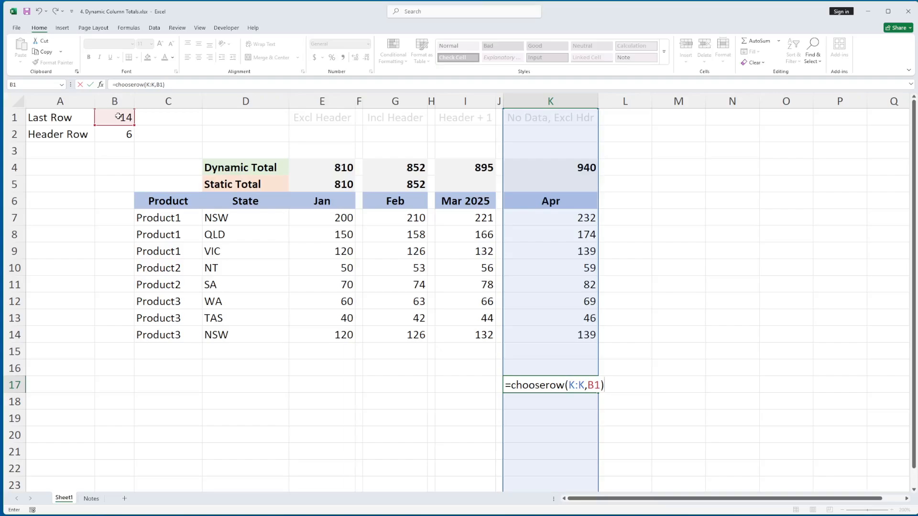
key("Escape")
key("Up")
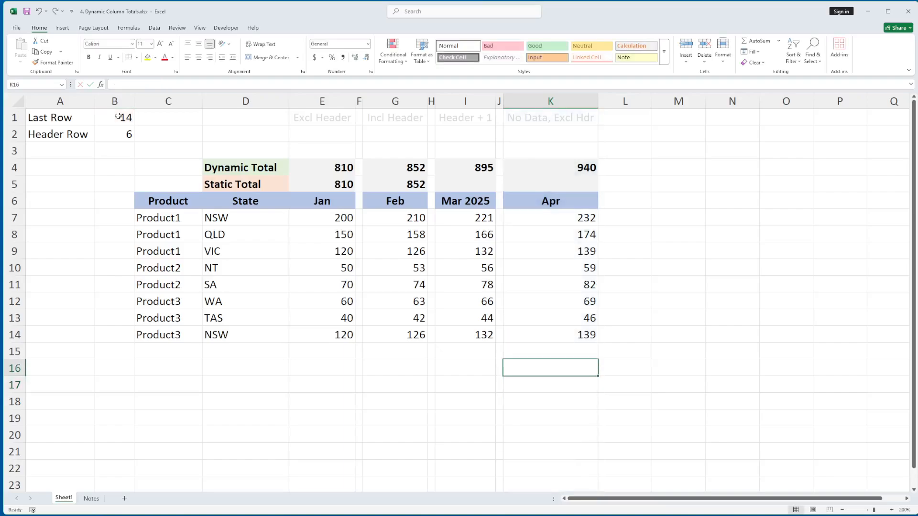